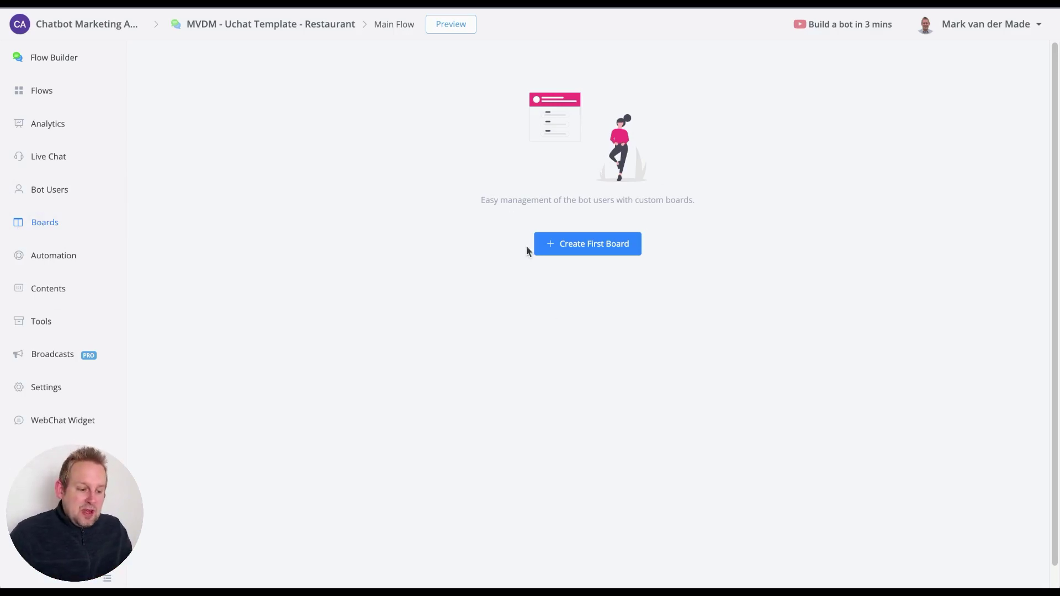
- Start a new board named 'Ticketing system'
{"action": "left_click", "coordinate": [598, 250]}
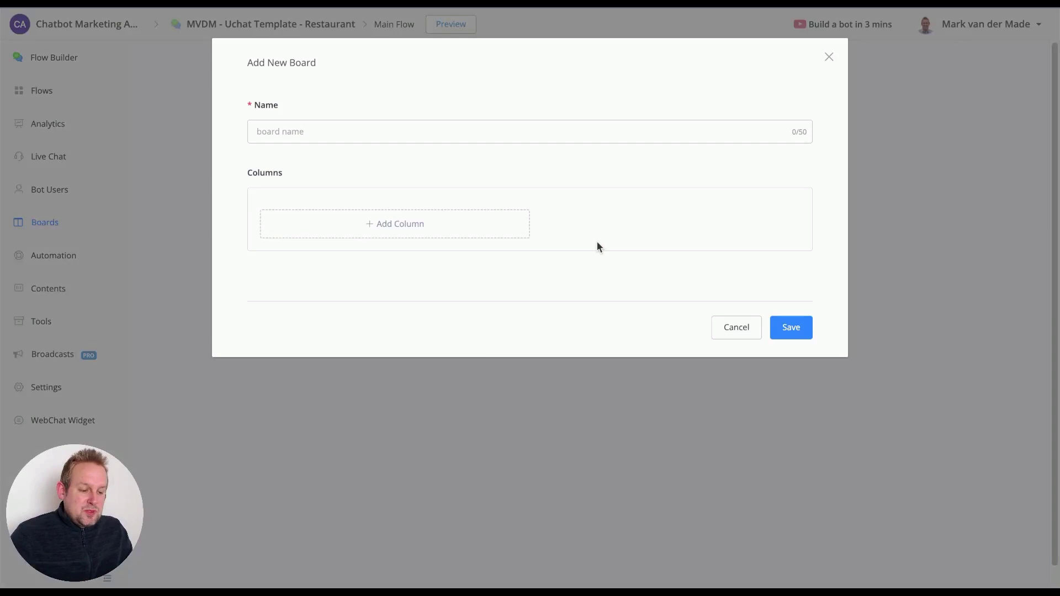
{"action": "left_click", "coordinate": [372, 134]}
{"action": "type", "text": "T"}
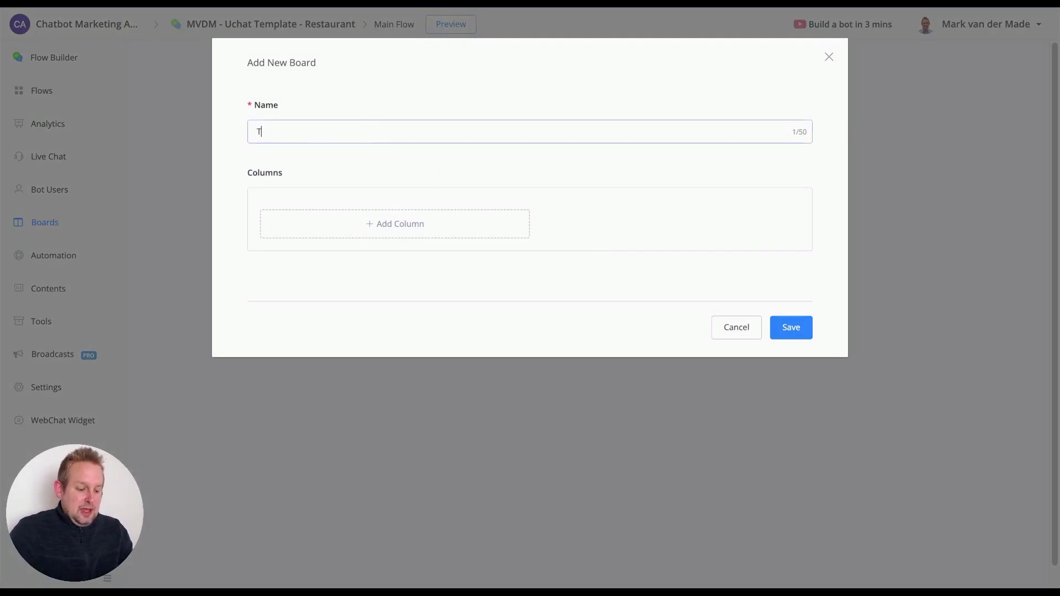
{"action": "type", "text": "icketing "}
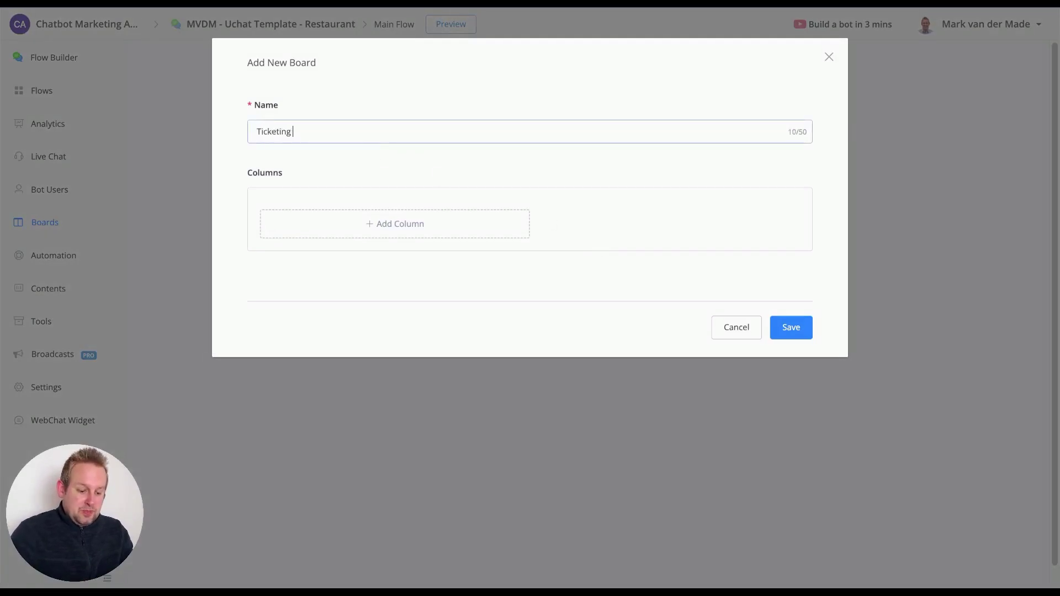
{"action": "type", "text": "system"}
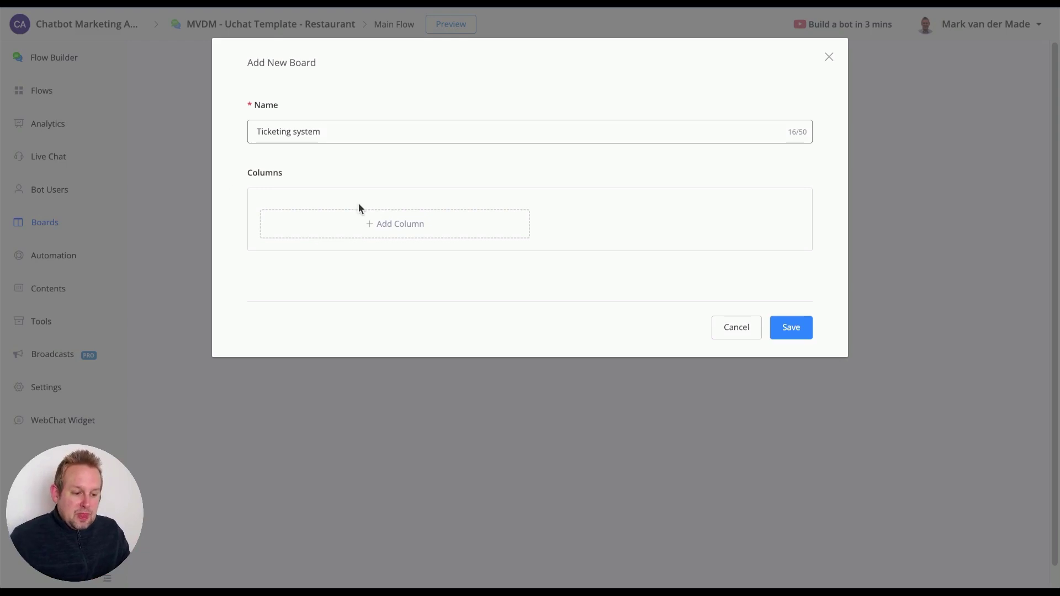
- Add the Open, Pending and Done columns to the board and save it
{"action": "left_click", "coordinate": [360, 214]}
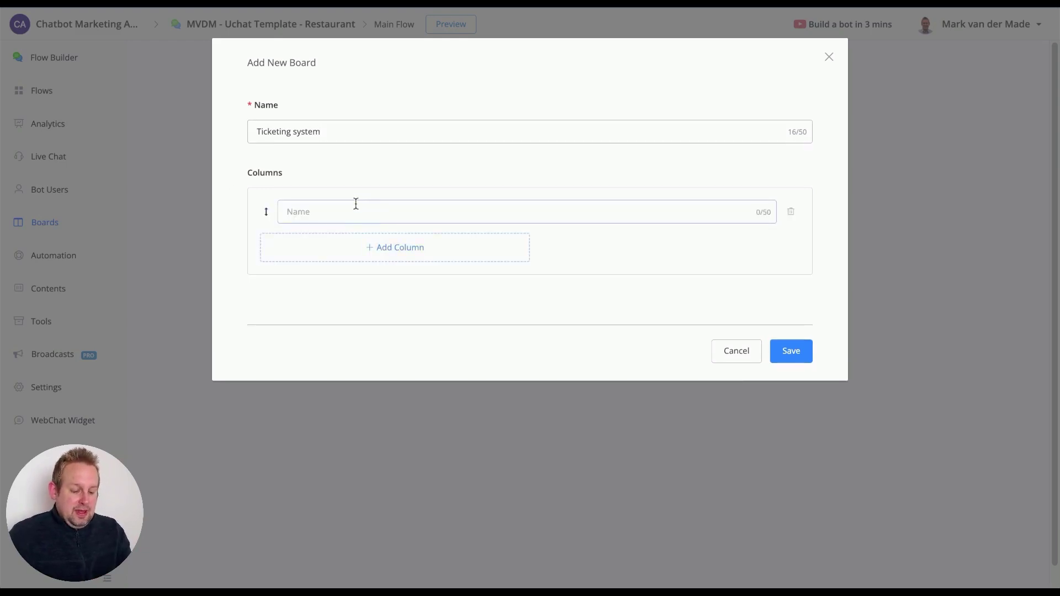
{"action": "type", "text": "Open"}
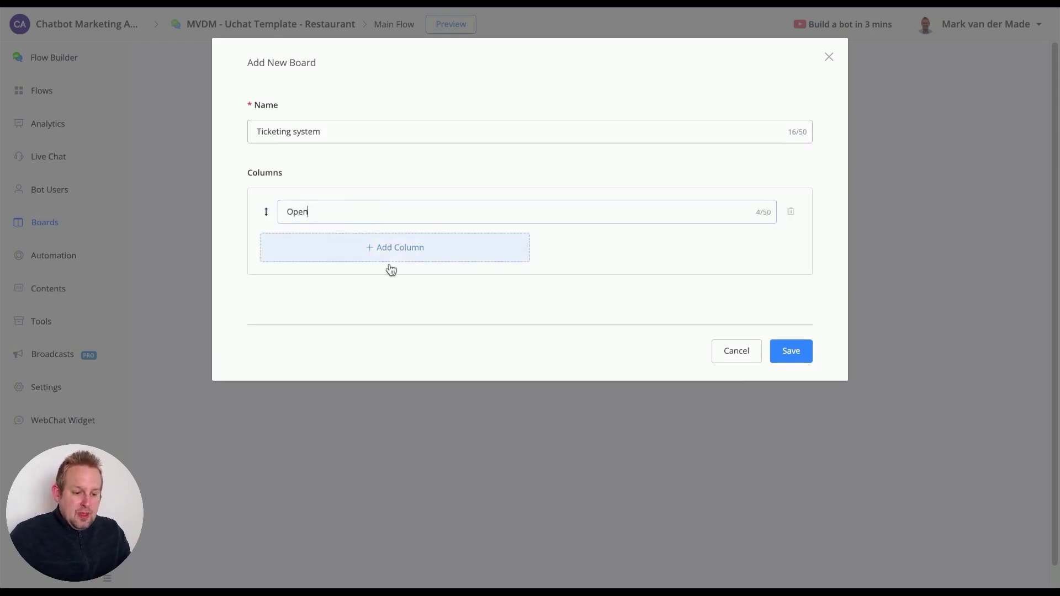
{"action": "left_click", "coordinate": [428, 260]}
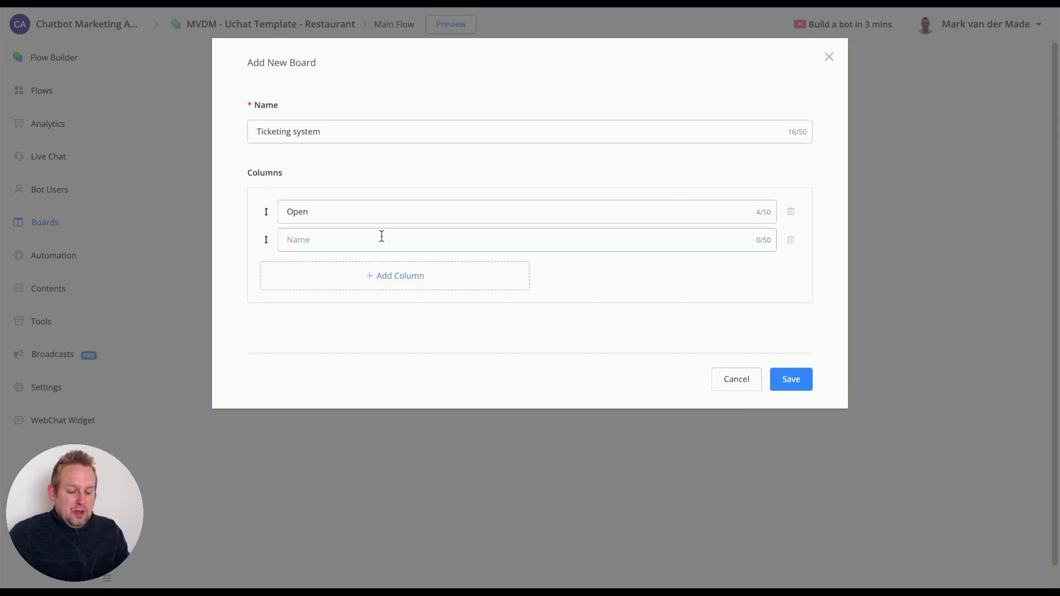
{"action": "type", "text": "Pending"}
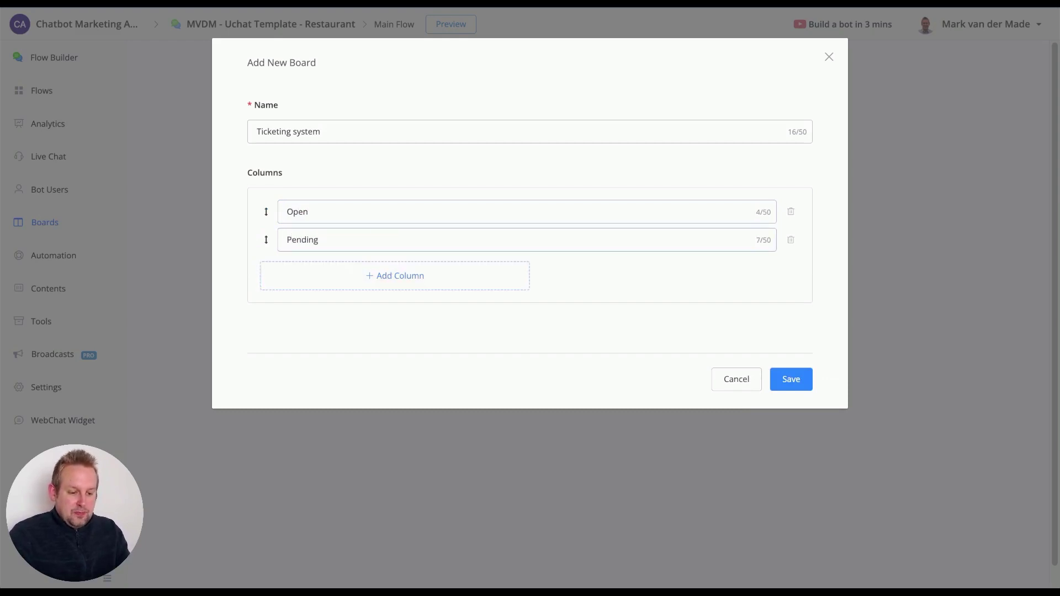
{"action": "left_click", "coordinate": [315, 265]}
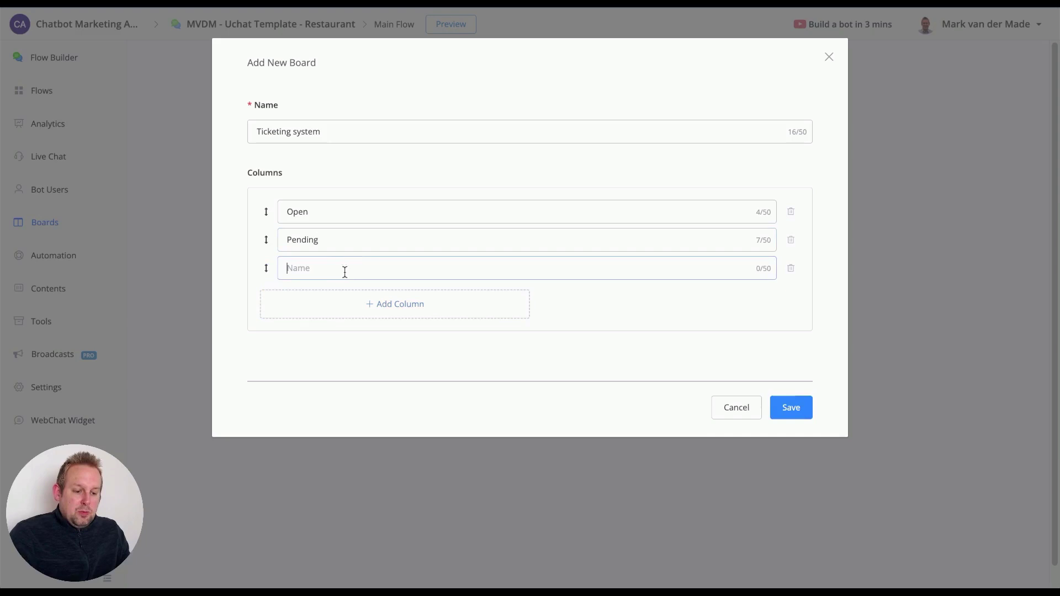
{"action": "type", "text": "Done"}
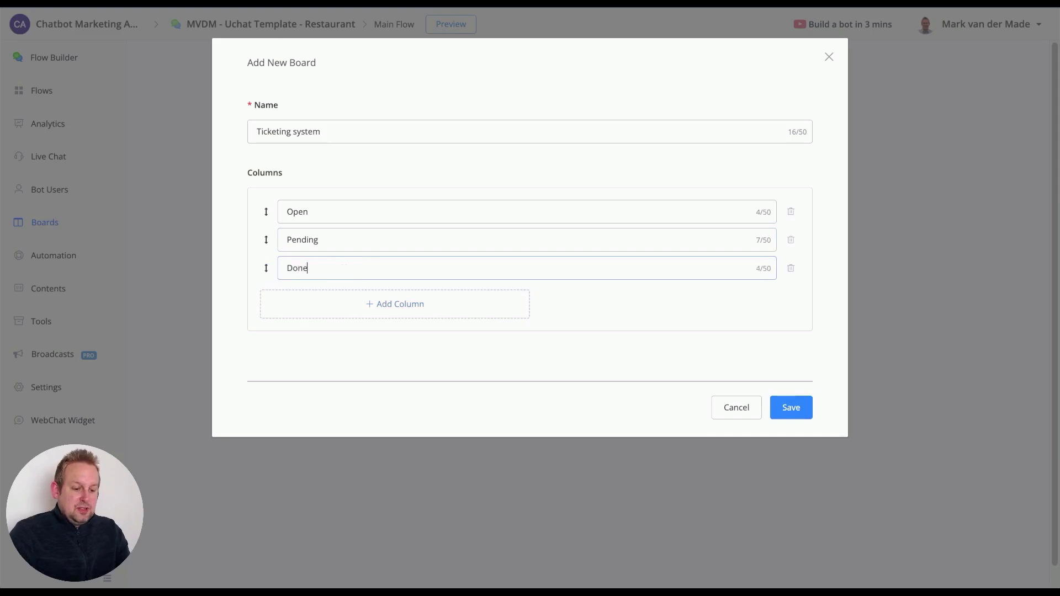
{"action": "left_click", "coordinate": [356, 376]}
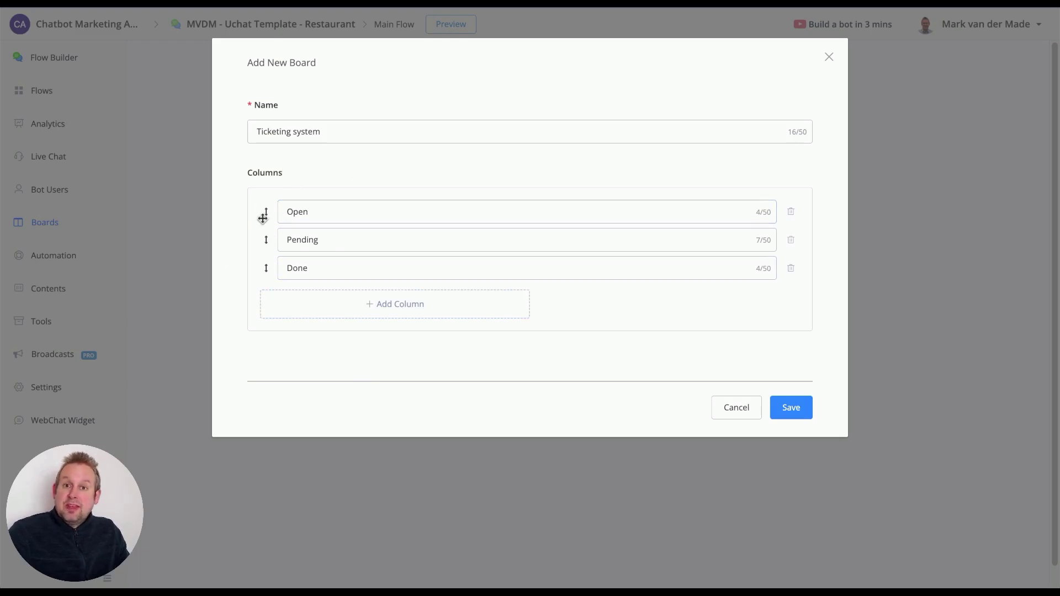
{"action": "mouse_move", "coordinate": [265, 211]}
{"action": "left_mouse_down"}
{"action": "mouse_move", "coordinate": [269, 271]}
{"action": "mouse_move", "coordinate": [268, 210]}
{"action": "left_mouse_up"}
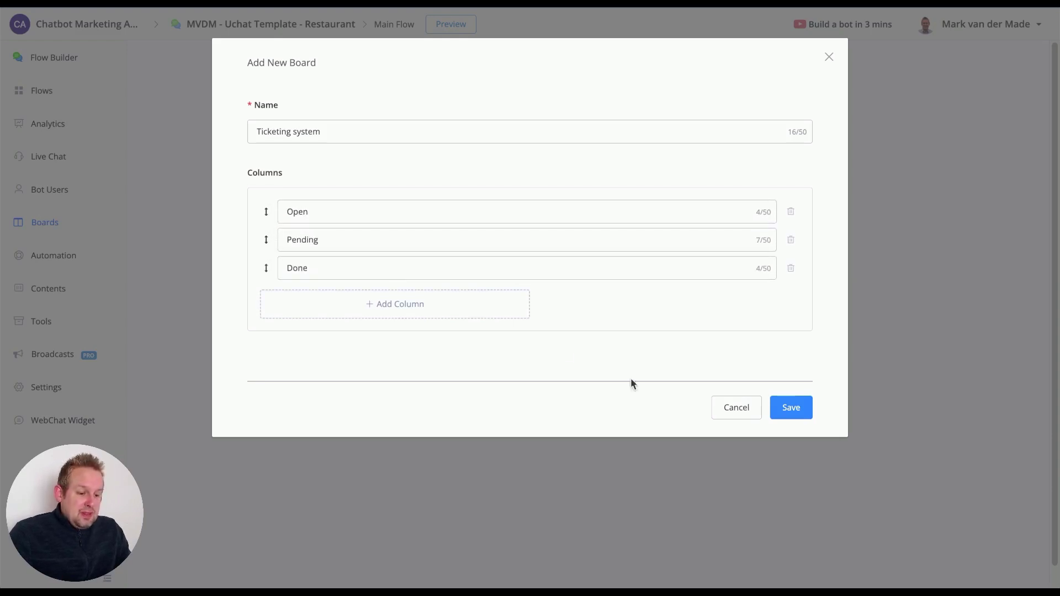
{"action": "left_click", "coordinate": [802, 411]}
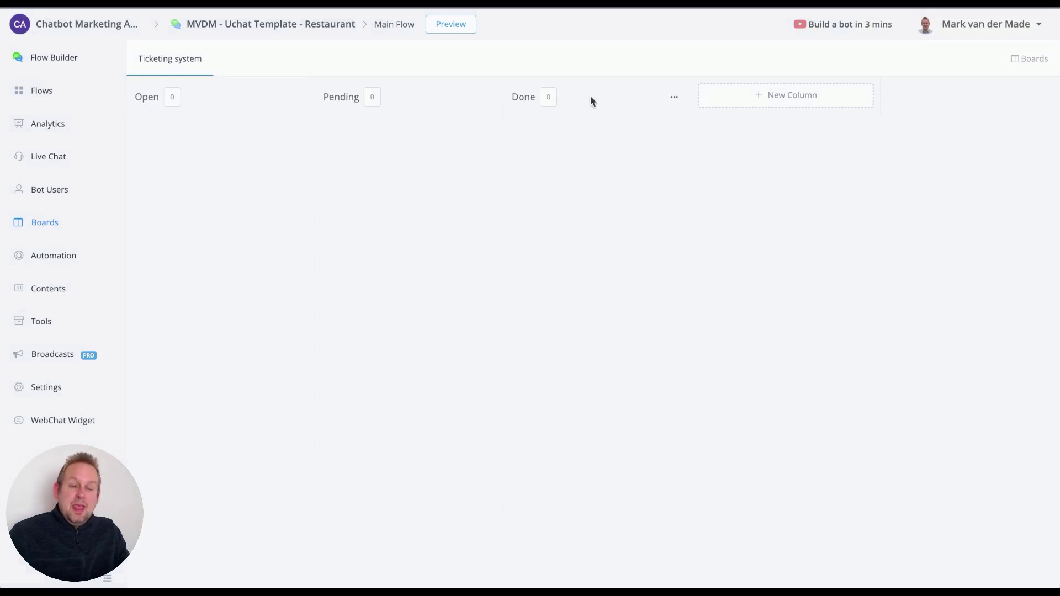
- Open the Open column's settings, select its name, then cancel without changes
{"action": "left_click", "coordinate": [299, 102]}
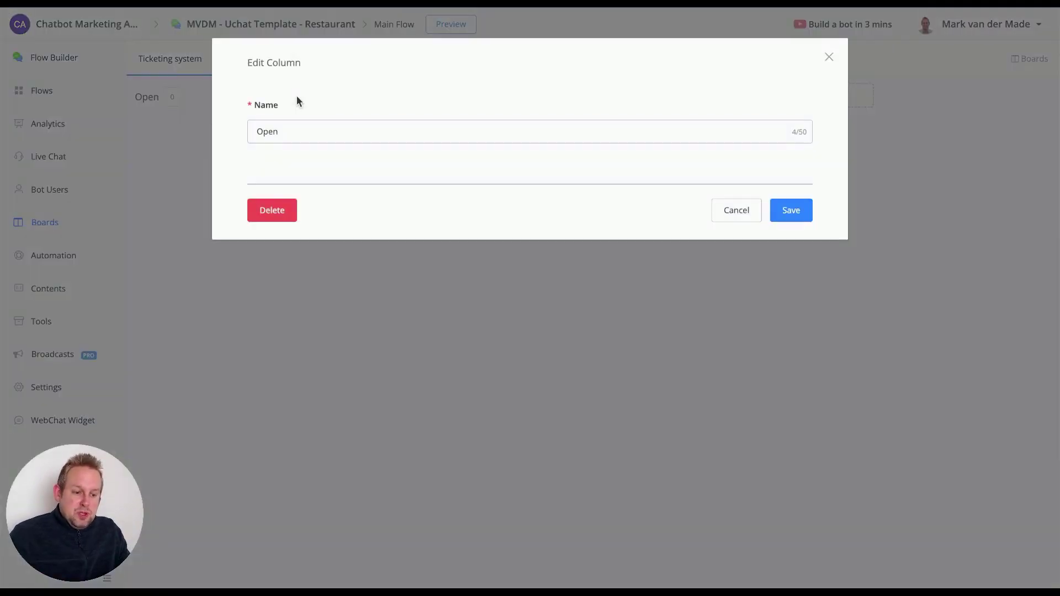
{"action": "double_click", "coordinate": [348, 139]}
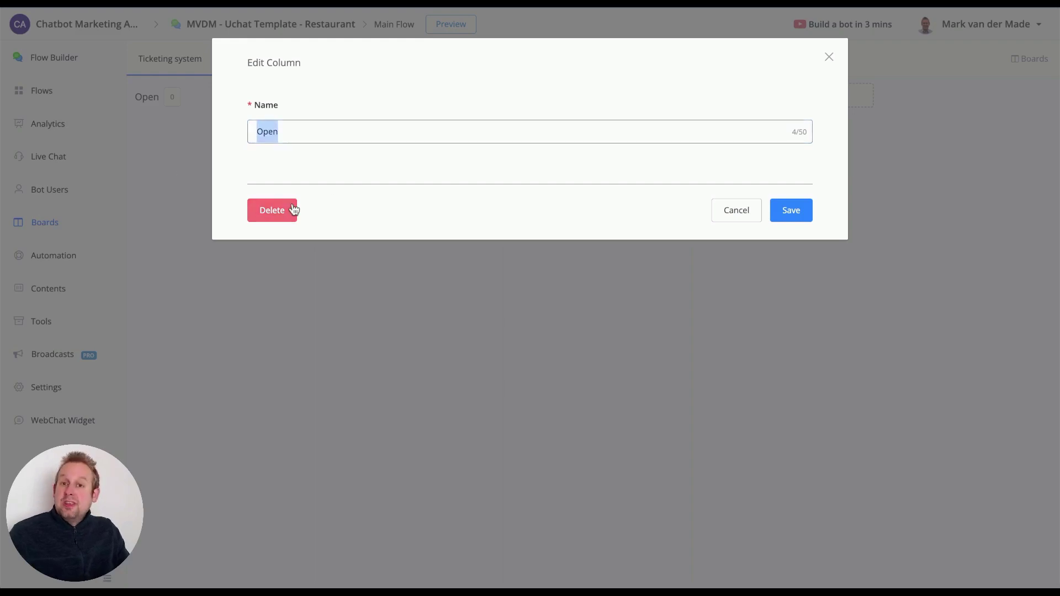
{"action": "left_click", "coordinate": [755, 216]}
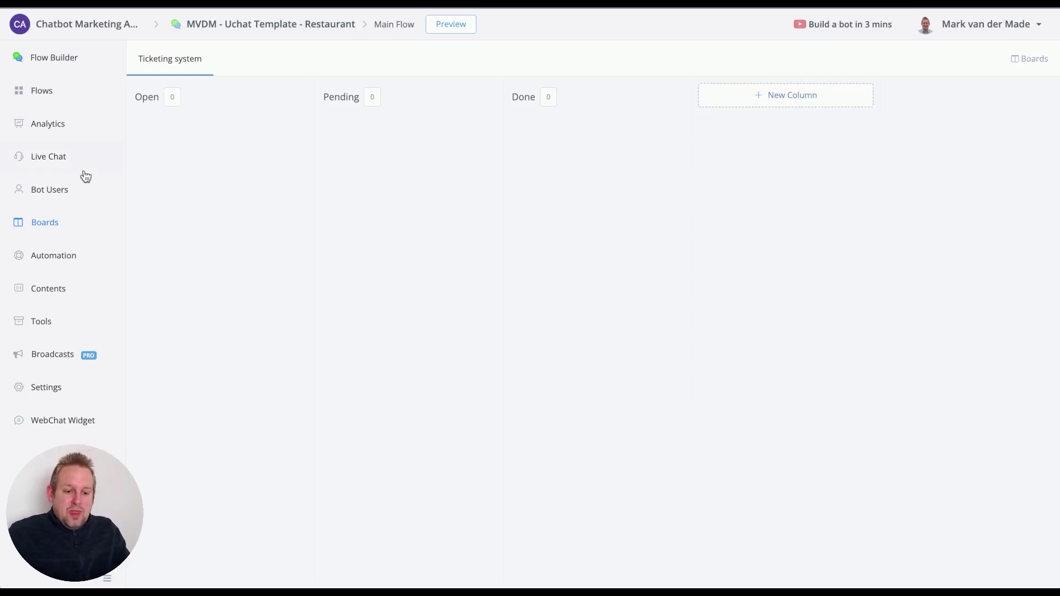
- Create a new sub flow named 'support'
{"action": "left_click", "coordinate": [35, 97]}
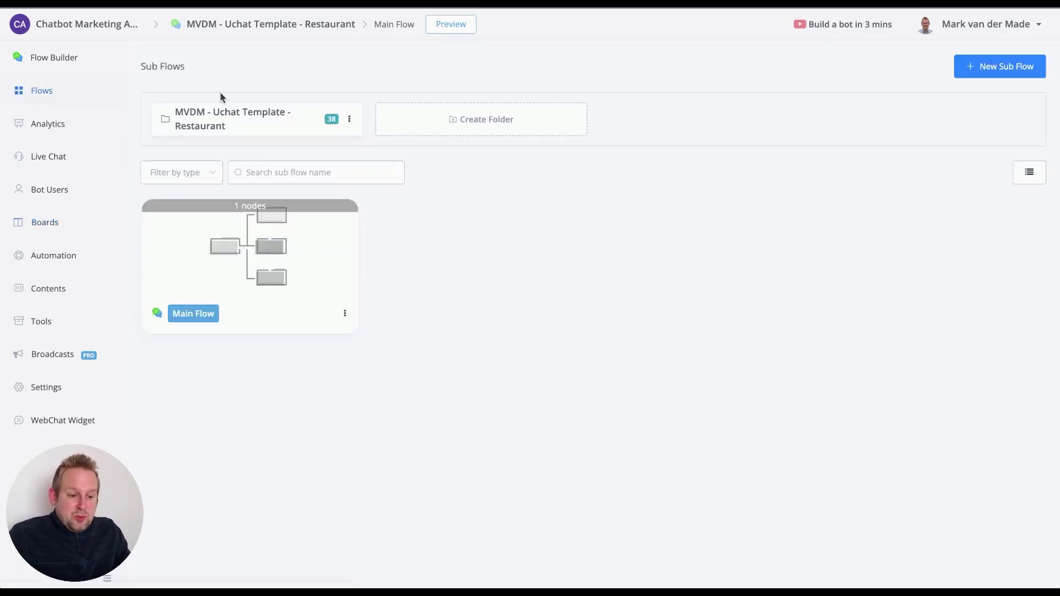
{"action": "left_click", "coordinate": [999, 67]}
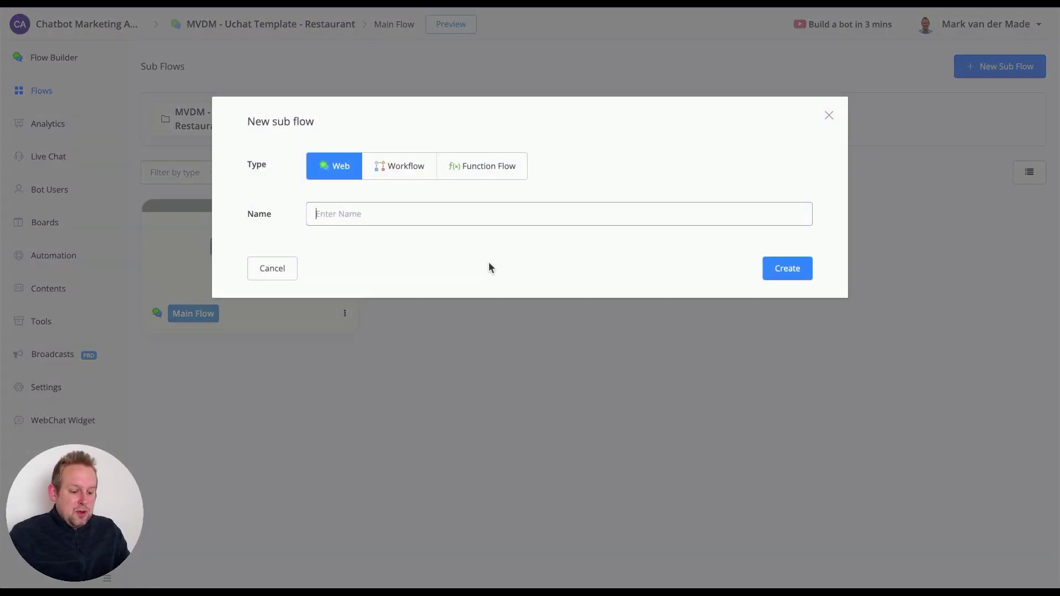
{"action": "type", "text": "support"}
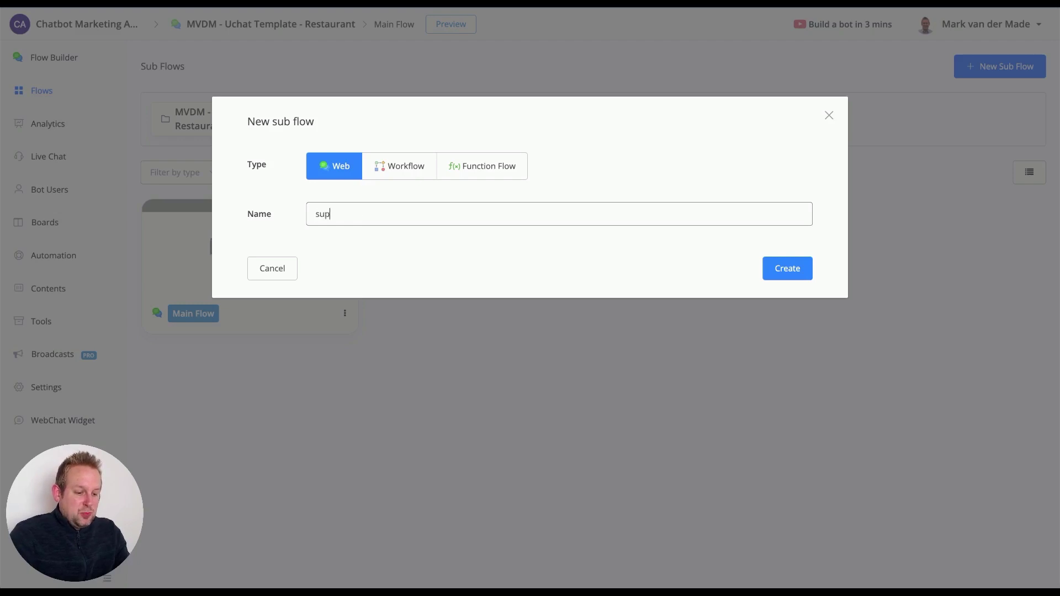
{"action": "left_click", "coordinate": [770, 268]}
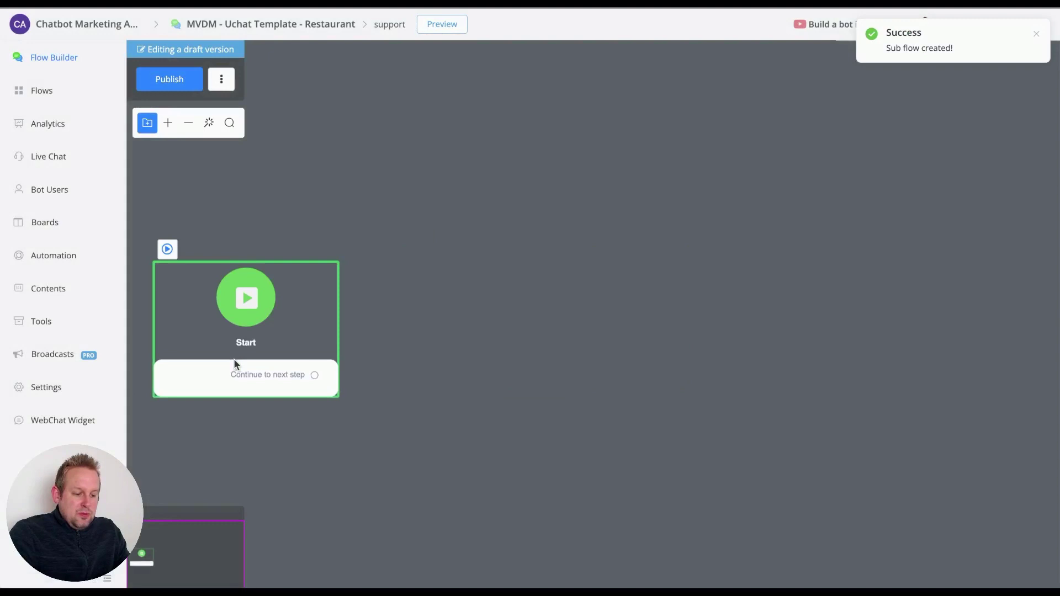
- Add Question #1 asking 'What can we help you with?' and save the answer to the question field
{"action": "left_click_drag", "start_coordinate": [315, 369], "coordinate": [468, 346]}
{"action": "left_click", "coordinate": [561, 363]}
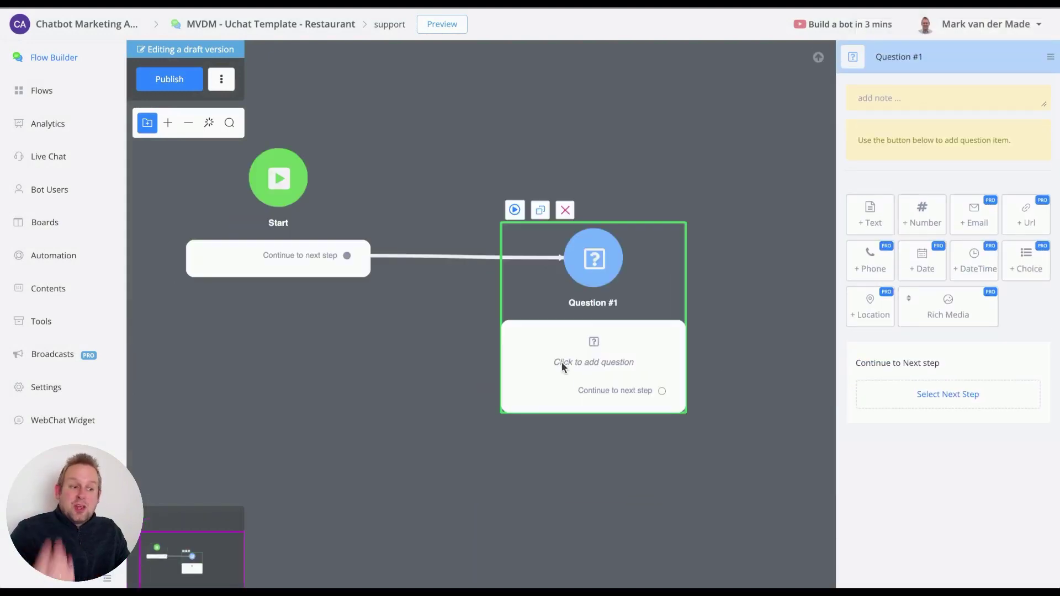
{"action": "left_click_drag", "start_coordinate": [569, 364], "coordinate": [505, 282]}
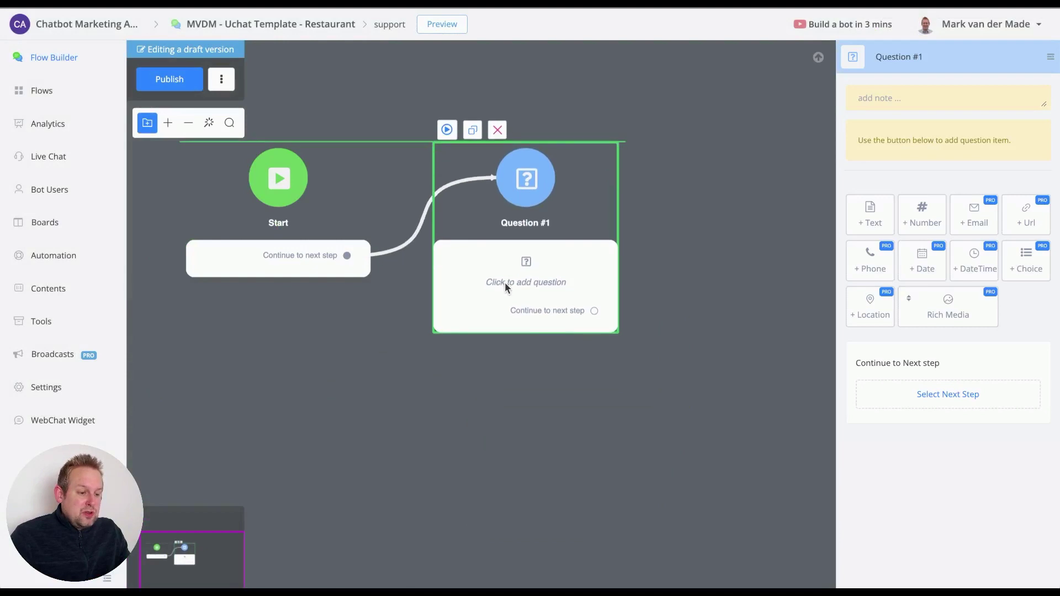
{"action": "left_click", "coordinate": [865, 213]}
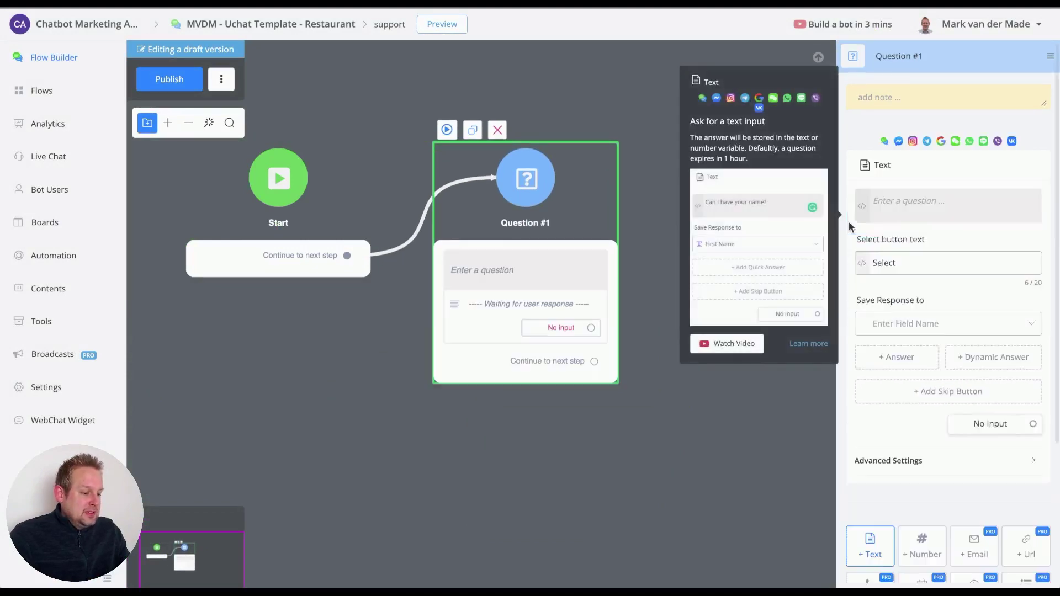
{"action": "type", "text": "What can we help you with?"}
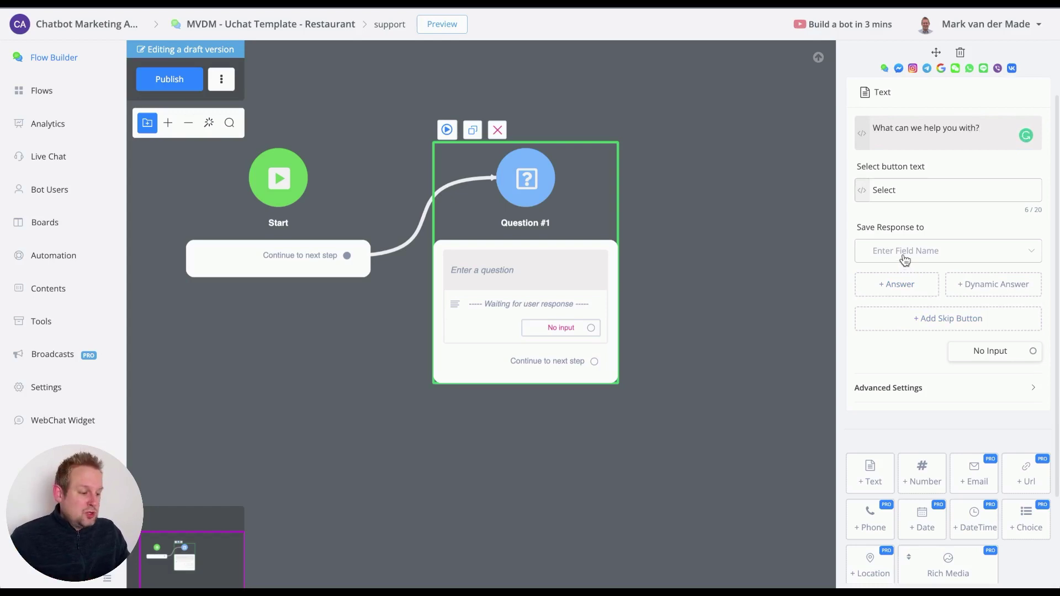
{"action": "left_click", "coordinate": [905, 257]}
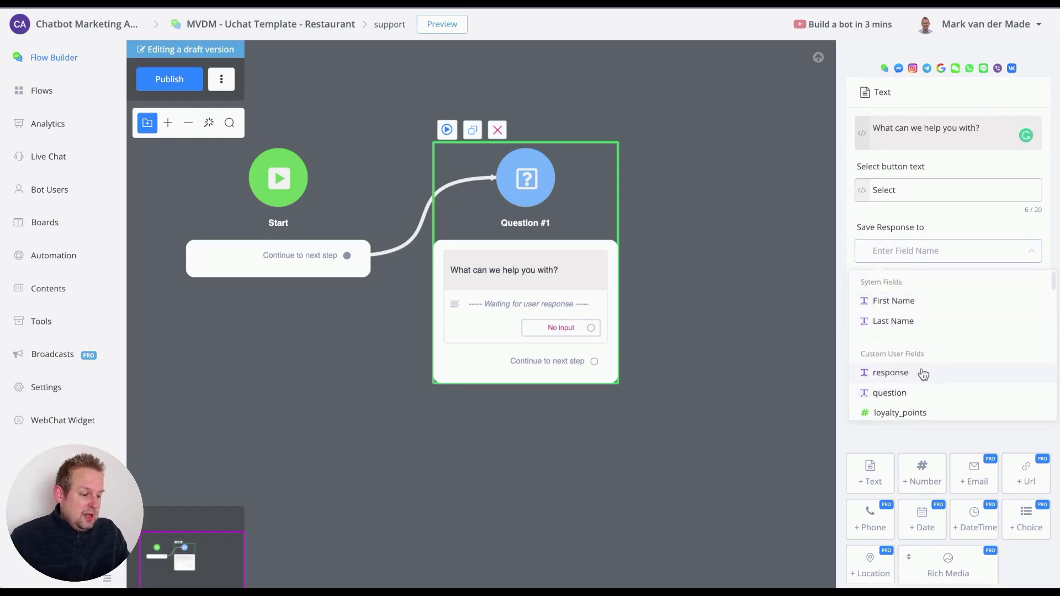
{"action": "left_click", "coordinate": [907, 395]}
{"action": "left_click", "coordinate": [714, 283]}
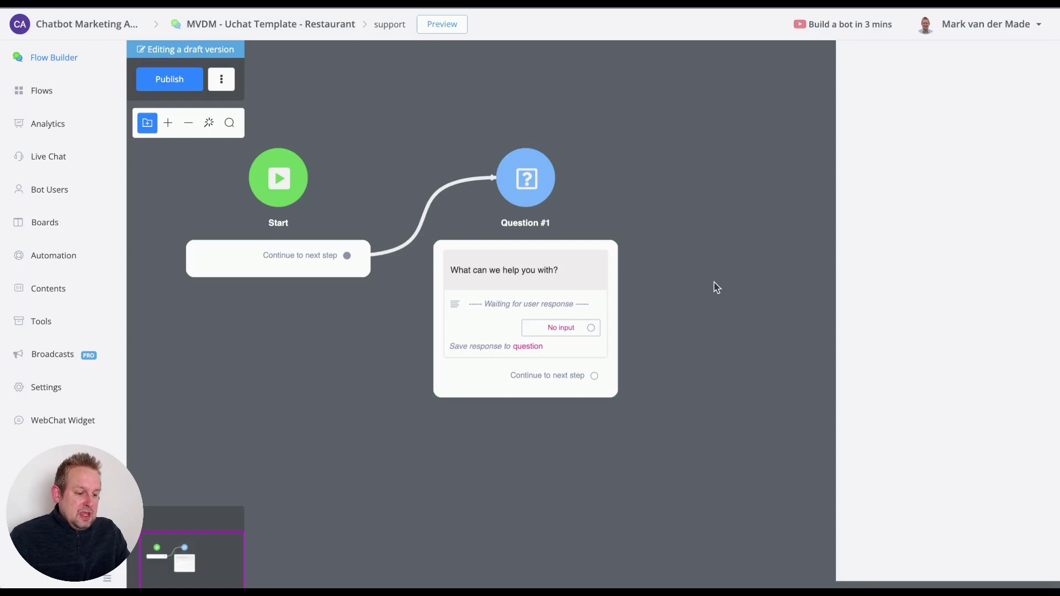
{"action": "left_click_drag", "start_coordinate": [714, 288], "coordinate": [592, 333]}
{"action": "left_click_drag", "start_coordinate": [461, 435], "coordinate": [584, 316]}
- Make Send Message #1 reply that the question is being forwarded to support staff
{"action": "left_click", "coordinate": [640, 326]}
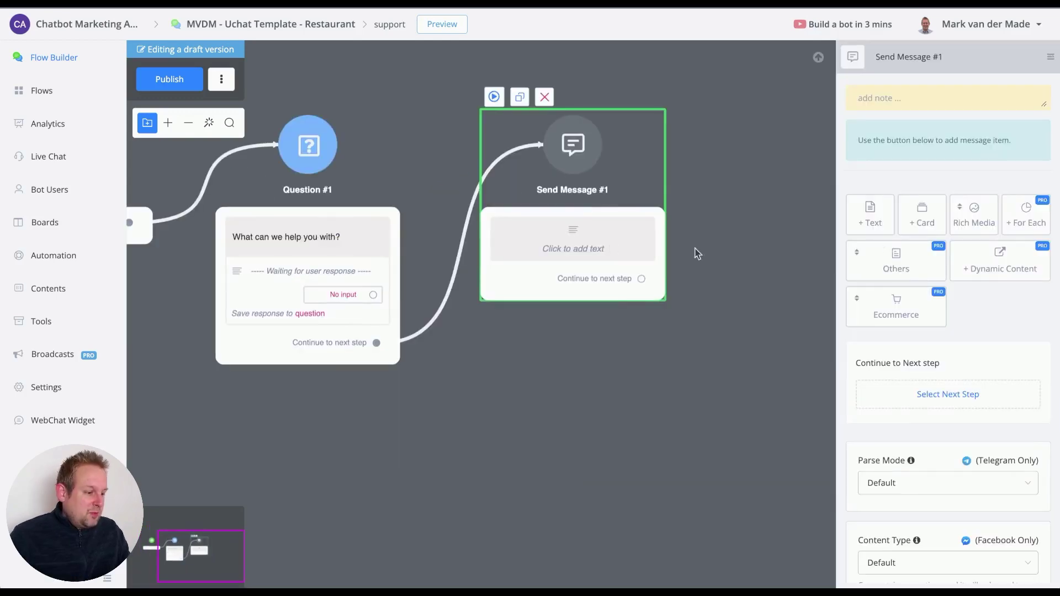
{"action": "left_click", "coordinate": [870, 254]}
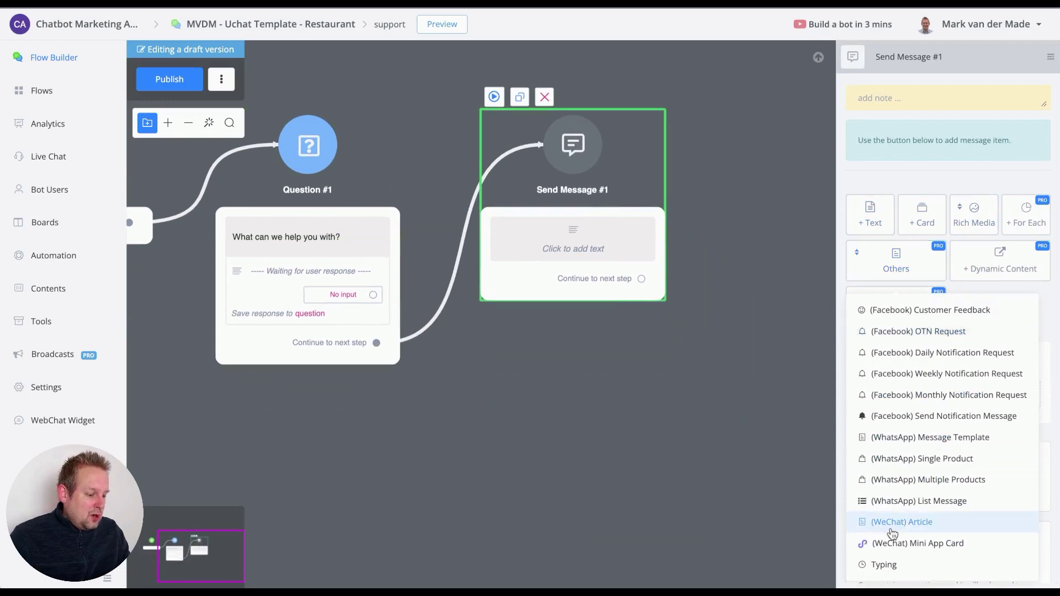
{"action": "left_click", "coordinate": [871, 215]}
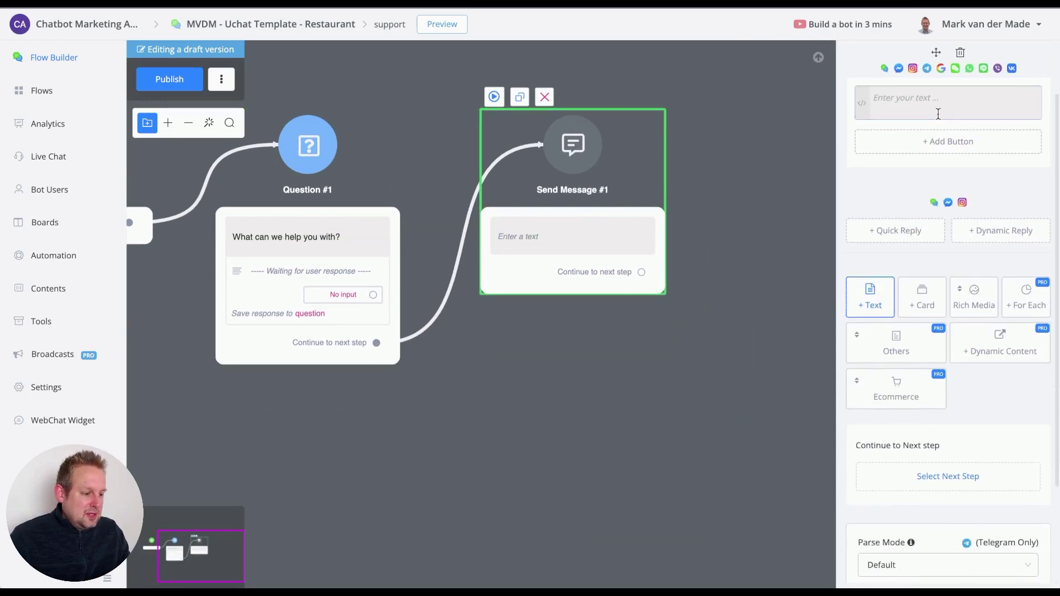
{"action": "left_click", "coordinate": [938, 114]}
{"action": "type", "text": "Ok "}
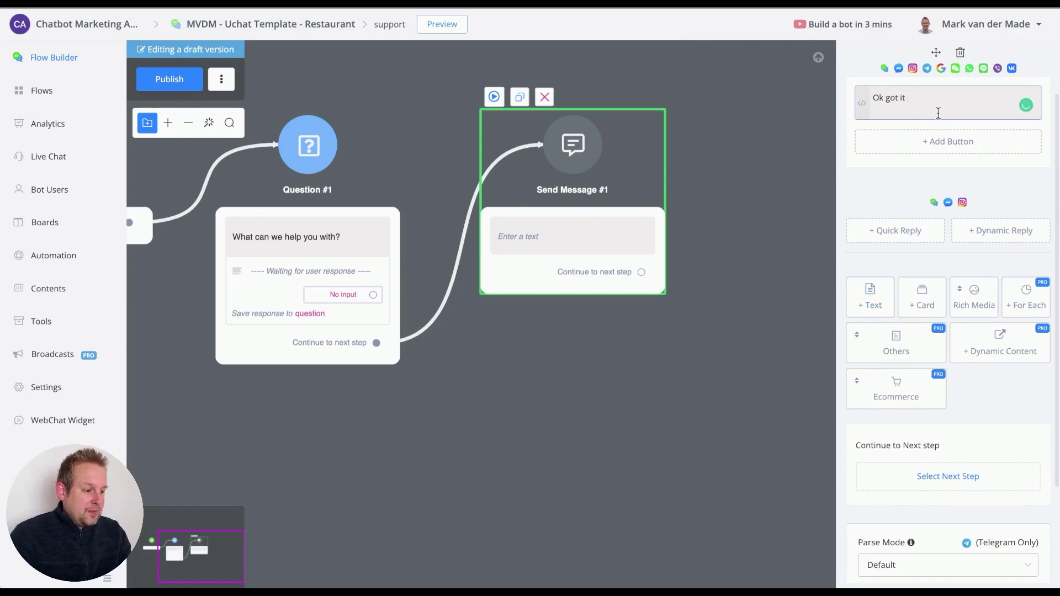
{"action": "type", "text": "got it"}
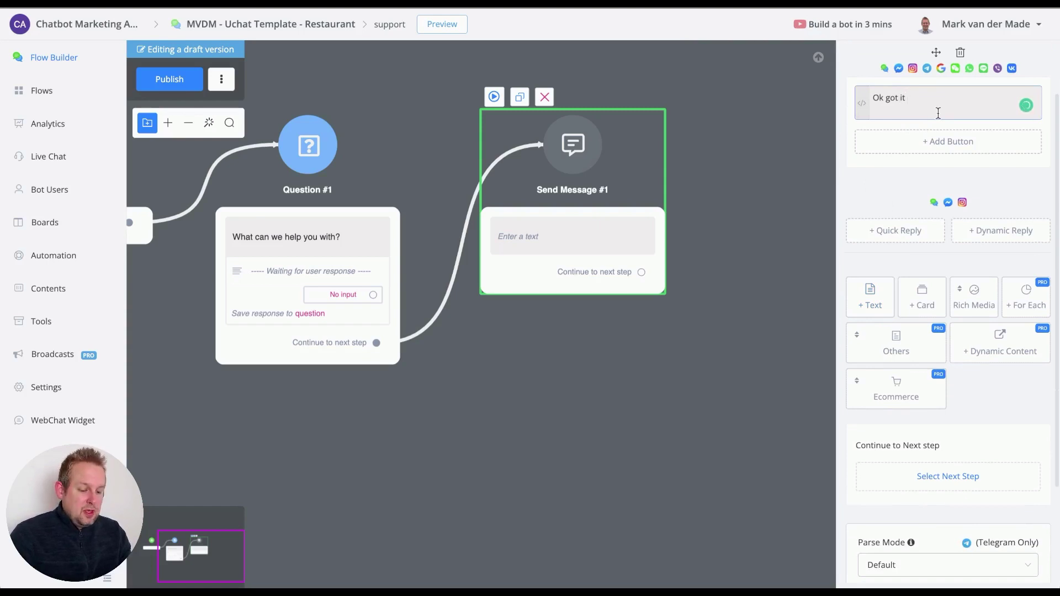
{"action": "type", "text": " I am forwarding your question to our support staff right now and someone will be in touch shortly!"}
{"action": "left_click", "coordinate": [822, 268]}
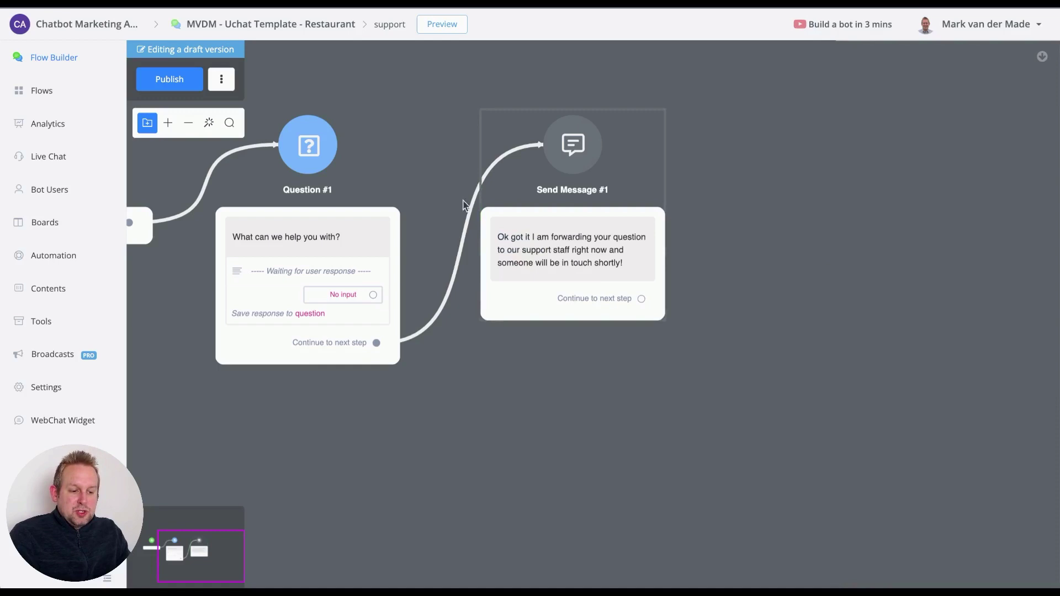
{"action": "mouse_move", "coordinate": [440, 312]}
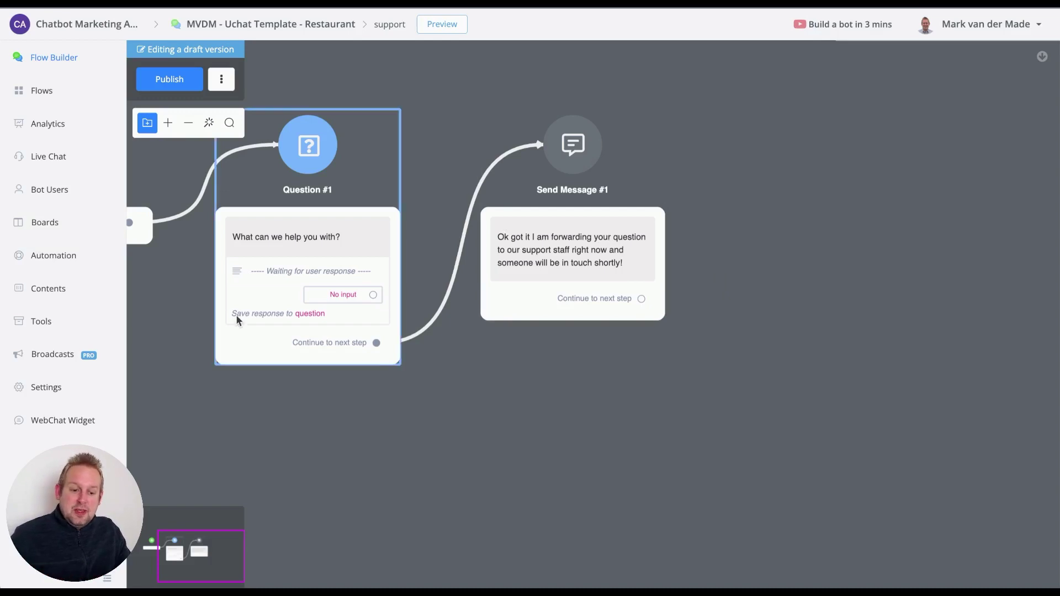
- Create the ticket_id bot field of type Number, starting at 0
{"action": "left_click", "coordinate": [25, 292]}
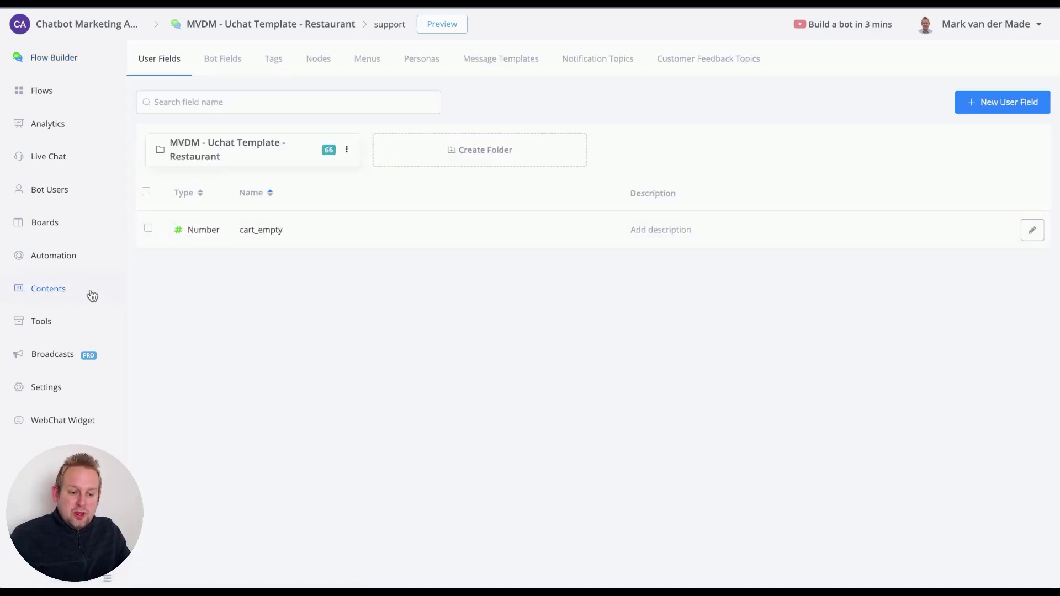
{"action": "left_click", "coordinate": [221, 60]}
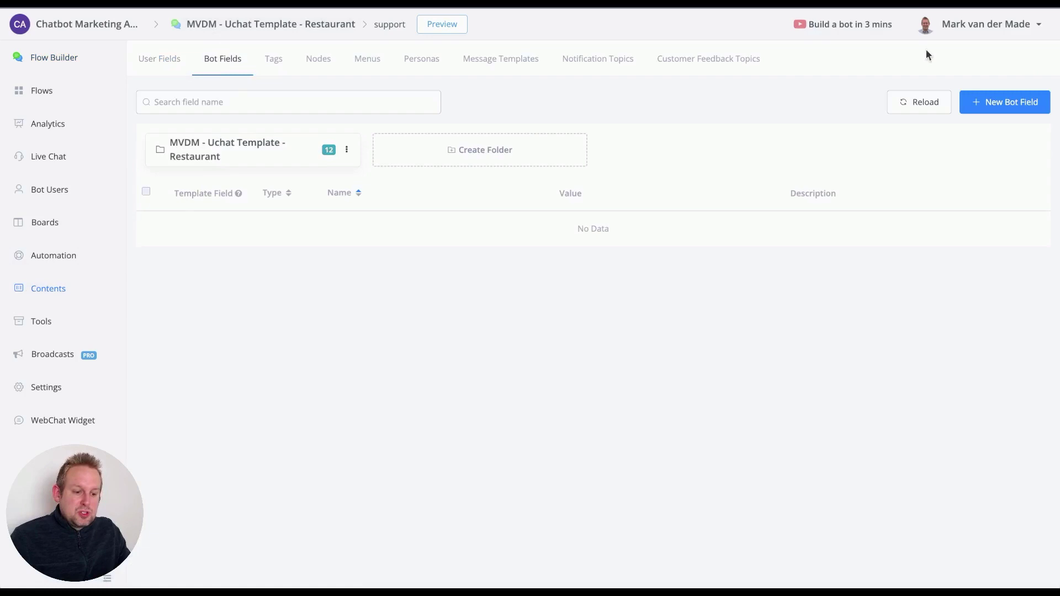
{"action": "left_click", "coordinate": [1031, 102]}
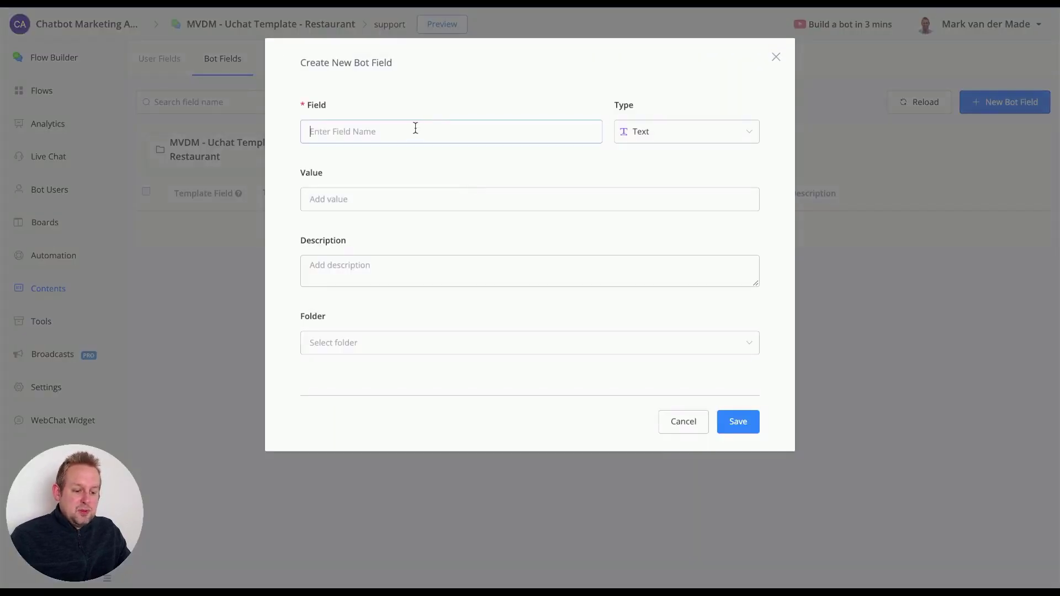
{"action": "type", "text": "ticket_id"}
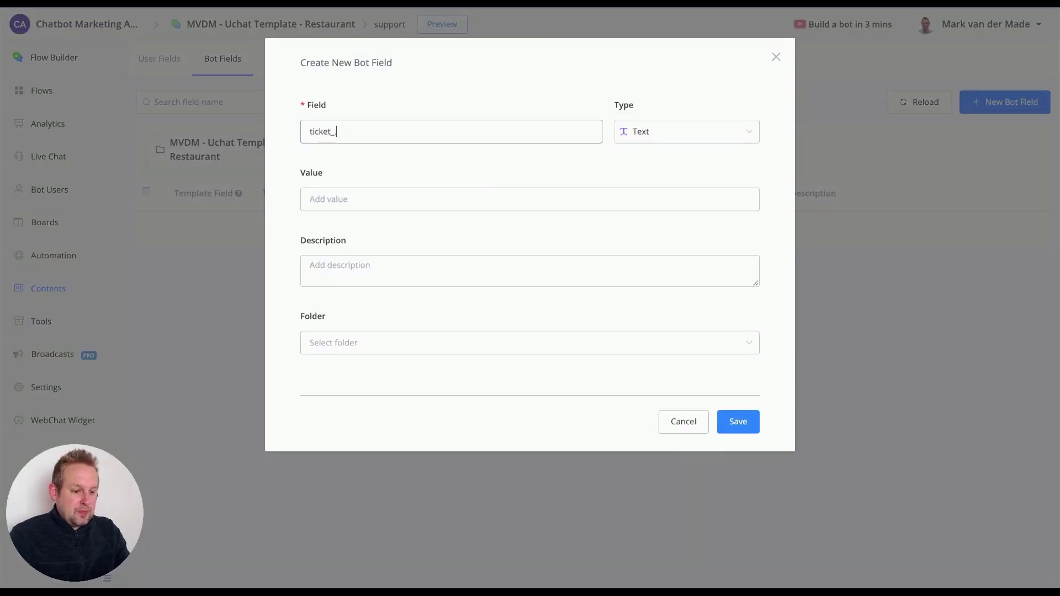
{"action": "left_click", "coordinate": [700, 140]}
{"action": "left_click", "coordinate": [718, 183]}
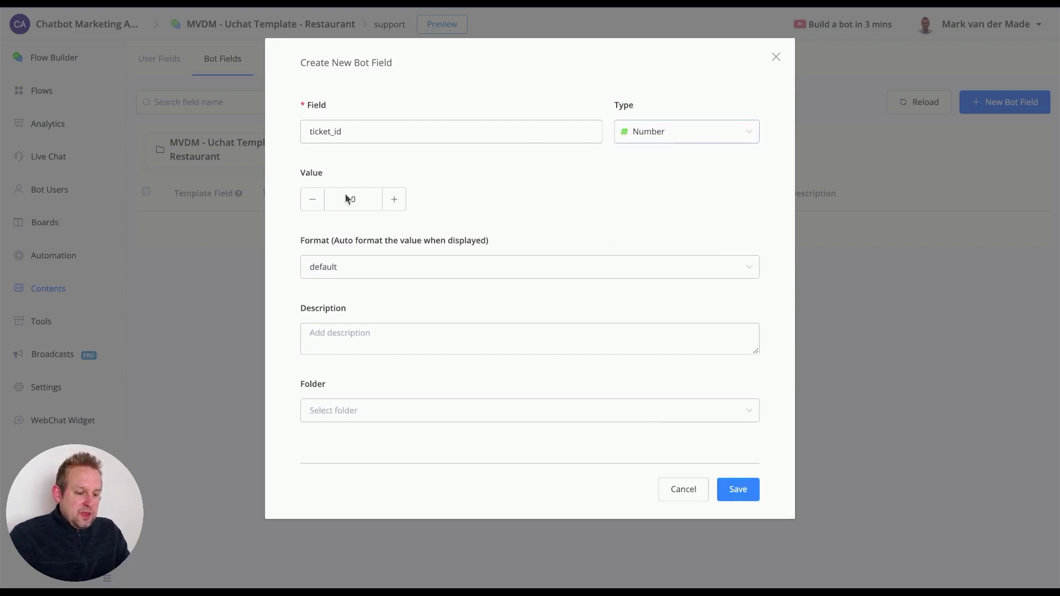
{"action": "left_click", "coordinate": [738, 489]}
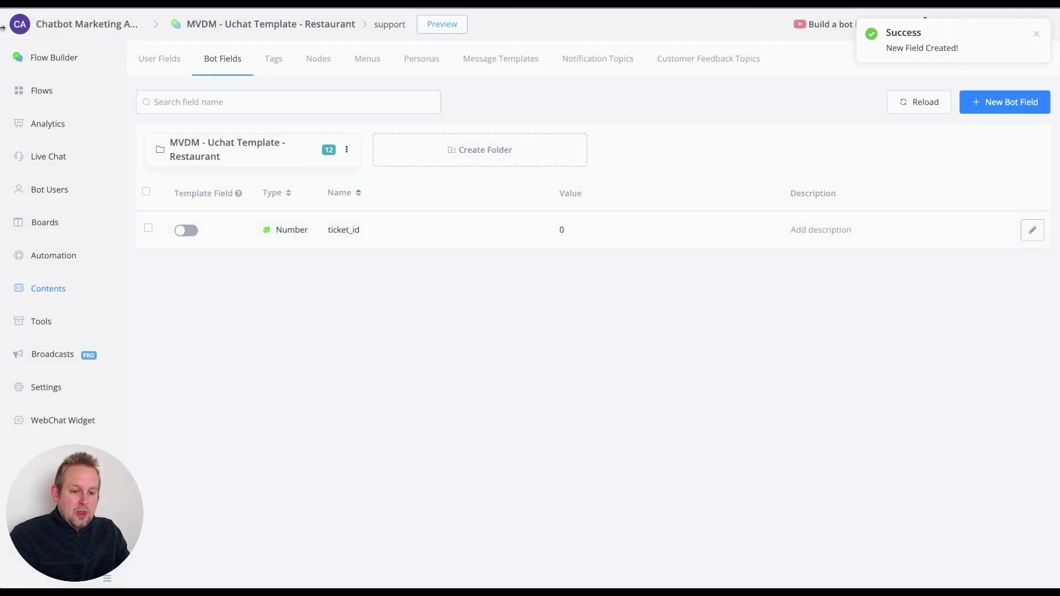
- Insert a Set Variable Value action between Question #1 and Send Message #1 in the support flow
{"action": "left_click", "coordinate": [53, 95]}
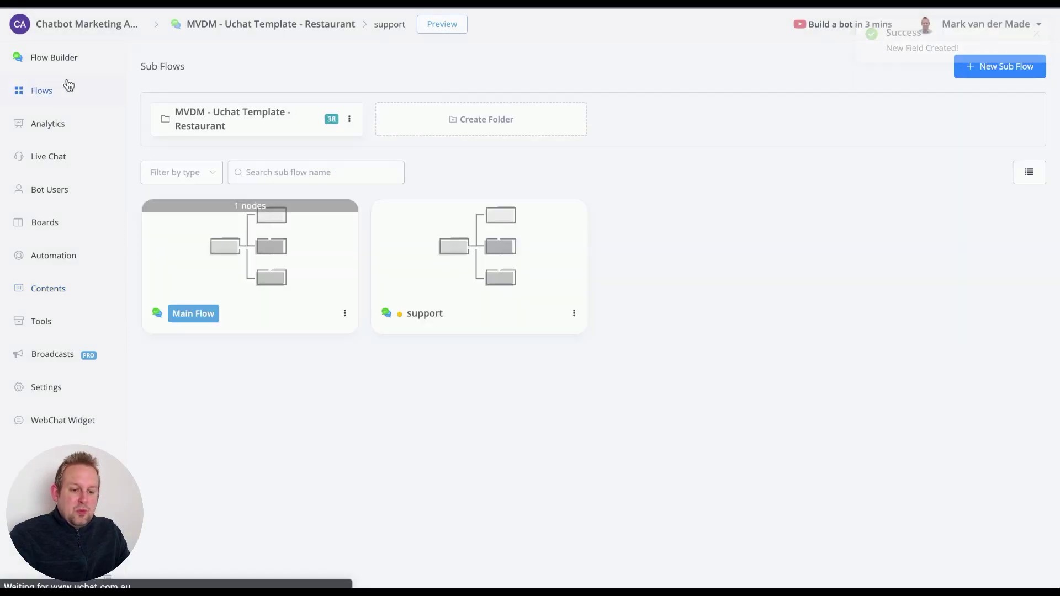
{"action": "left_click", "coordinate": [552, 276]}
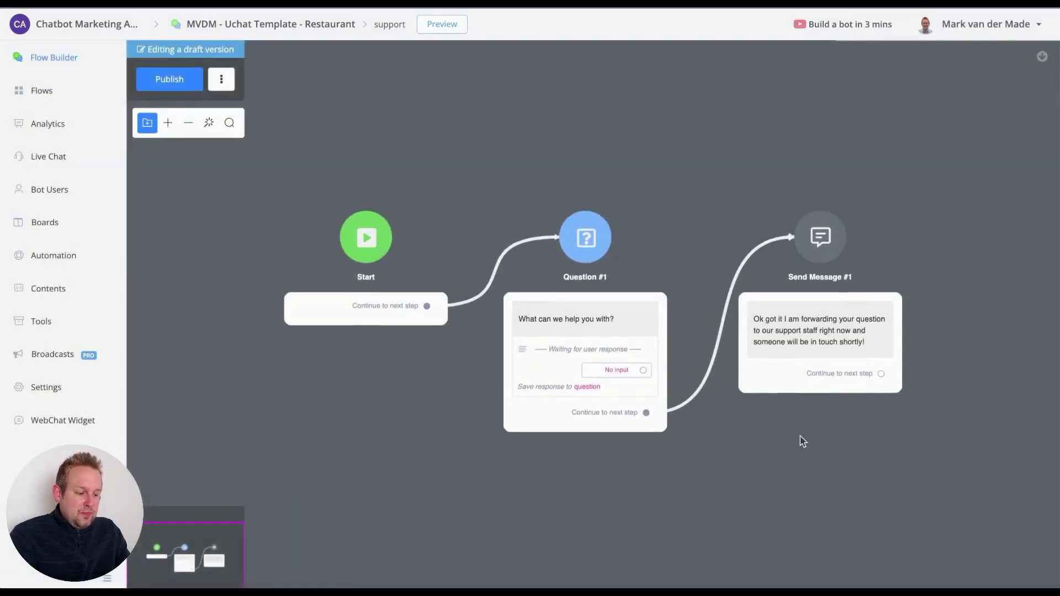
{"action": "left_click_drag", "start_coordinate": [482, 279], "coordinate": [748, 279]}
{"action": "mouse_move", "coordinate": [538, 252]}
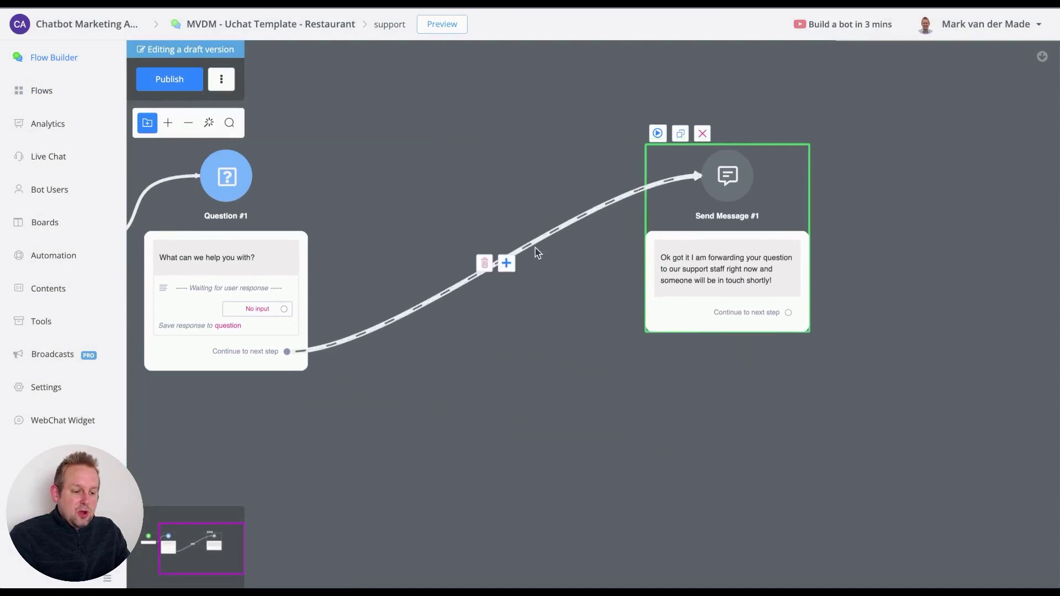
{"action": "left_click", "coordinate": [506, 263]}
{"action": "left_click", "coordinate": [574, 367]}
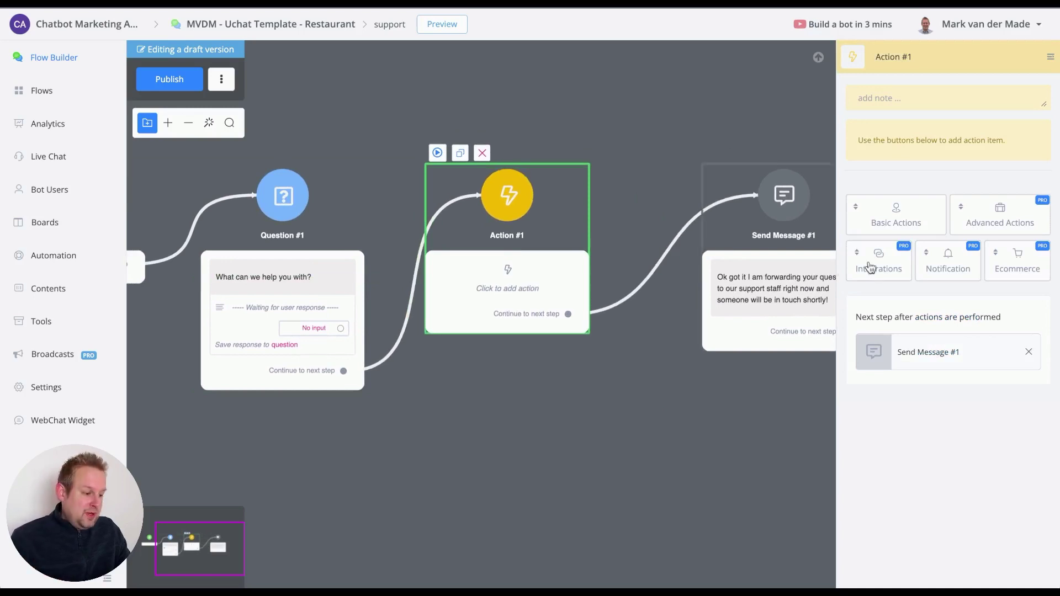
{"action": "left_click", "coordinate": [978, 223]}
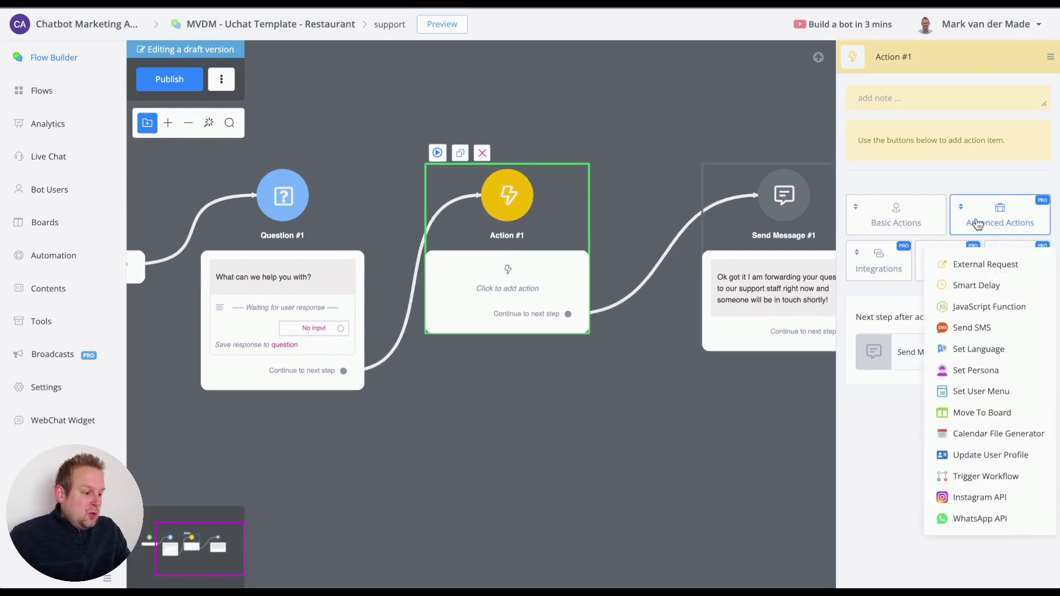
{"action": "left_click", "coordinate": [898, 220]}
{"action": "left_click", "coordinate": [910, 75]}
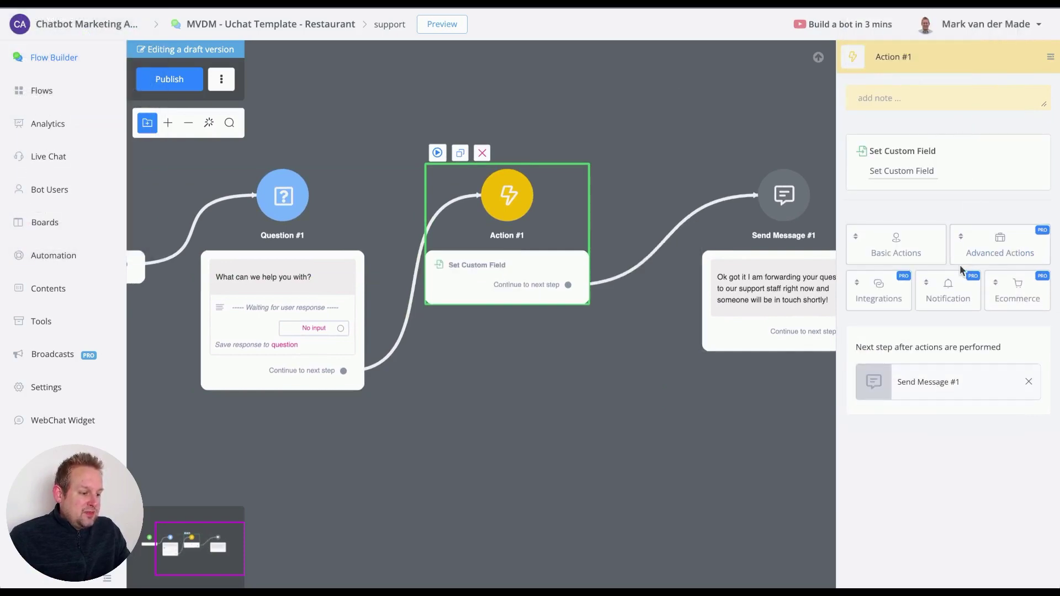
{"action": "left_click", "coordinate": [921, 175]}
- Set ticket_id to {{ticket_id}} with Math: add 1 and save the action
{"action": "left_click", "coordinate": [296, 147]}
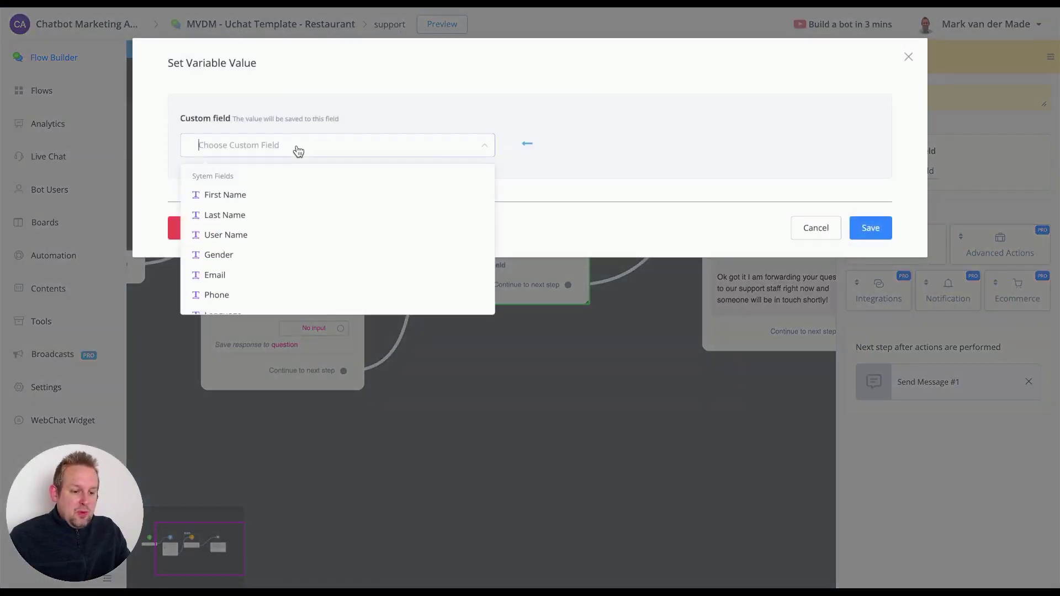
{"action": "type", "text": "id"}
{"action": "scroll", "coordinate": [320, 287], "scroll_direction": "down", "scroll_amount": 2}
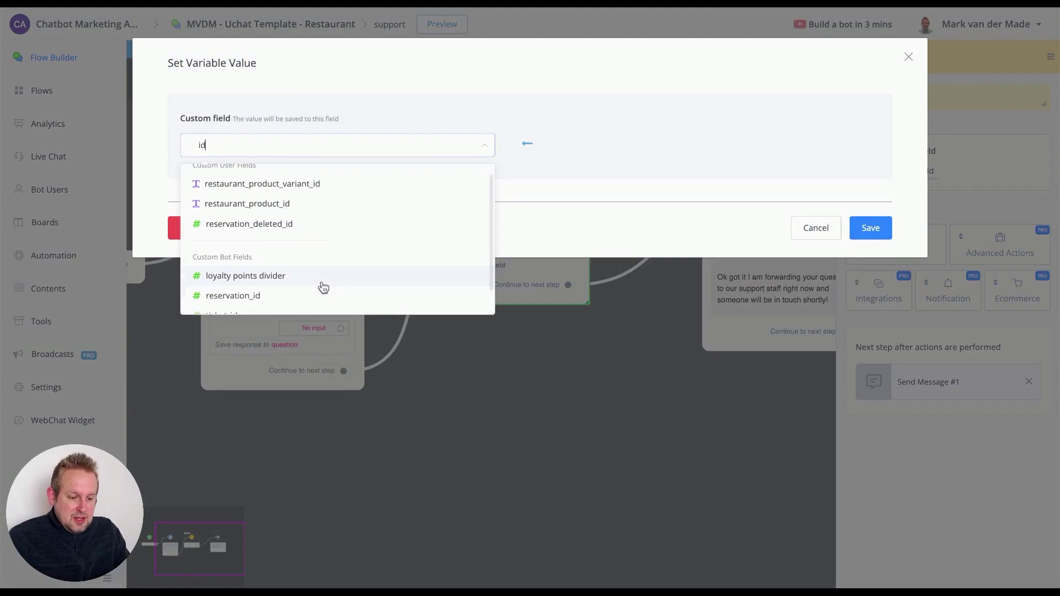
{"action": "left_click", "coordinate": [315, 286]}
{"action": "left_click", "coordinate": [328, 232]}
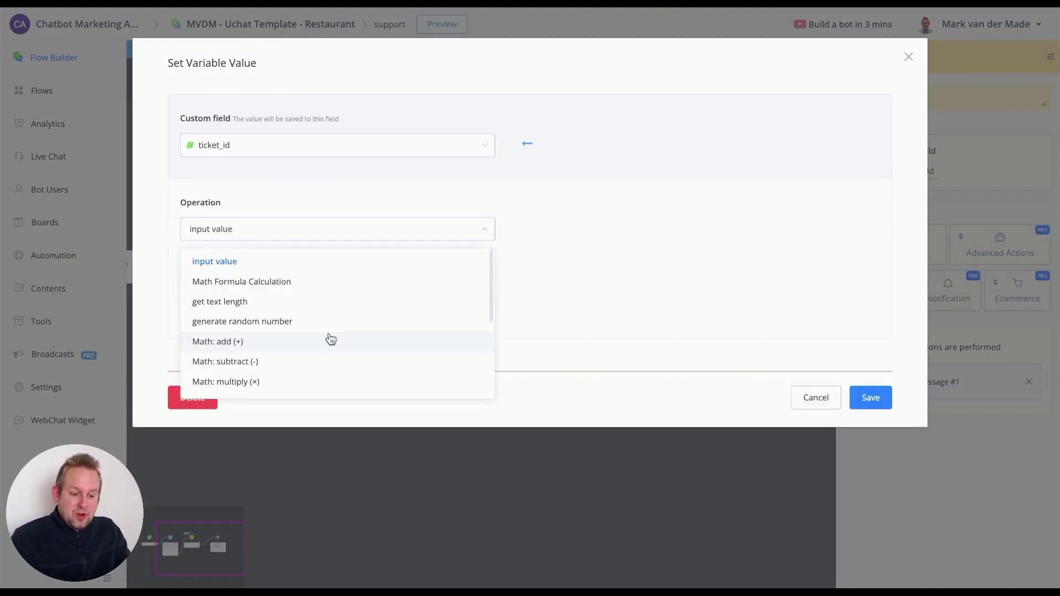
{"action": "left_click", "coordinate": [330, 337]}
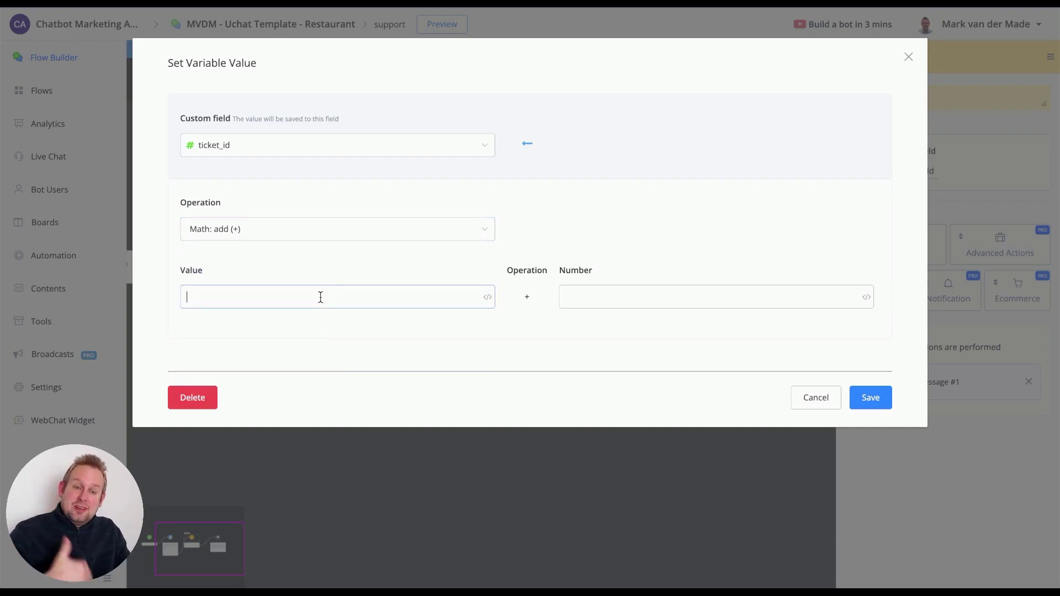
{"action": "type", "text": "{{"}
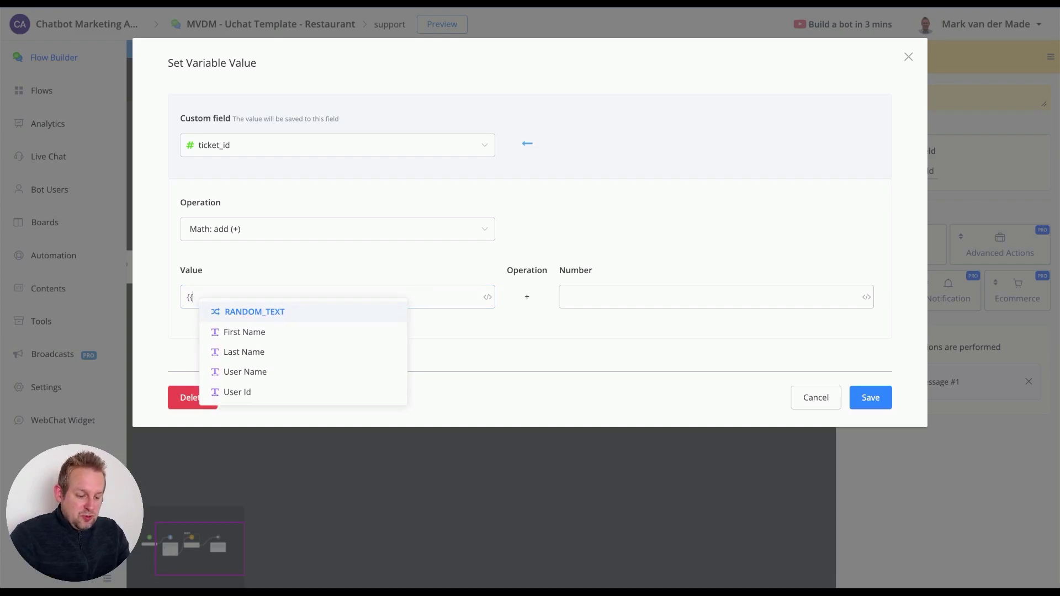
{"action": "type", "text": "tick"}
{"action": "key", "text": "Return"}
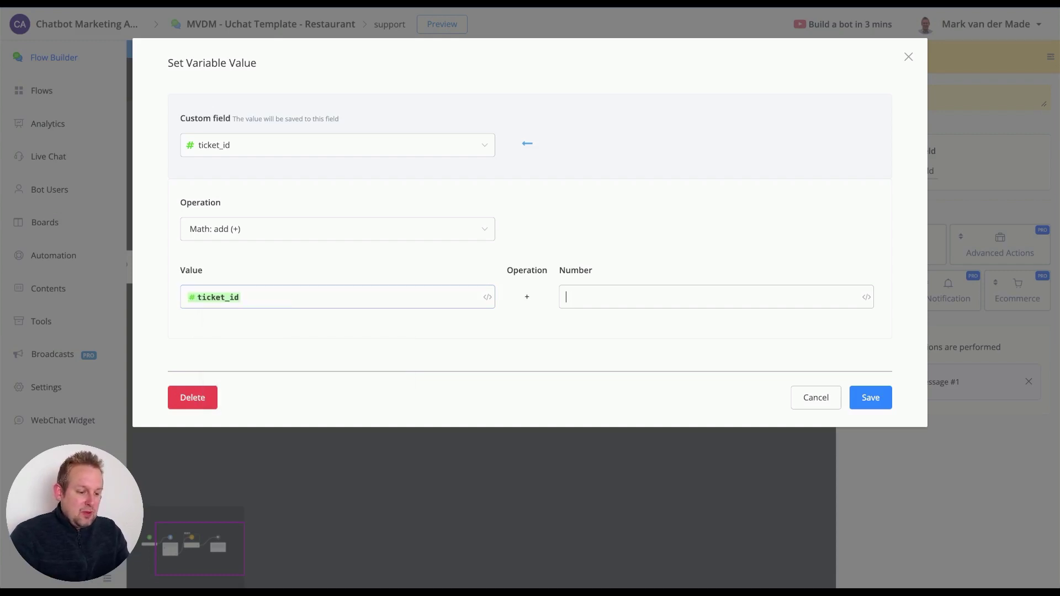
{"action": "left_click", "coordinate": [875, 398]}
{"action": "left_click_drag", "start_coordinate": [583, 291], "coordinate": [523, 296]}
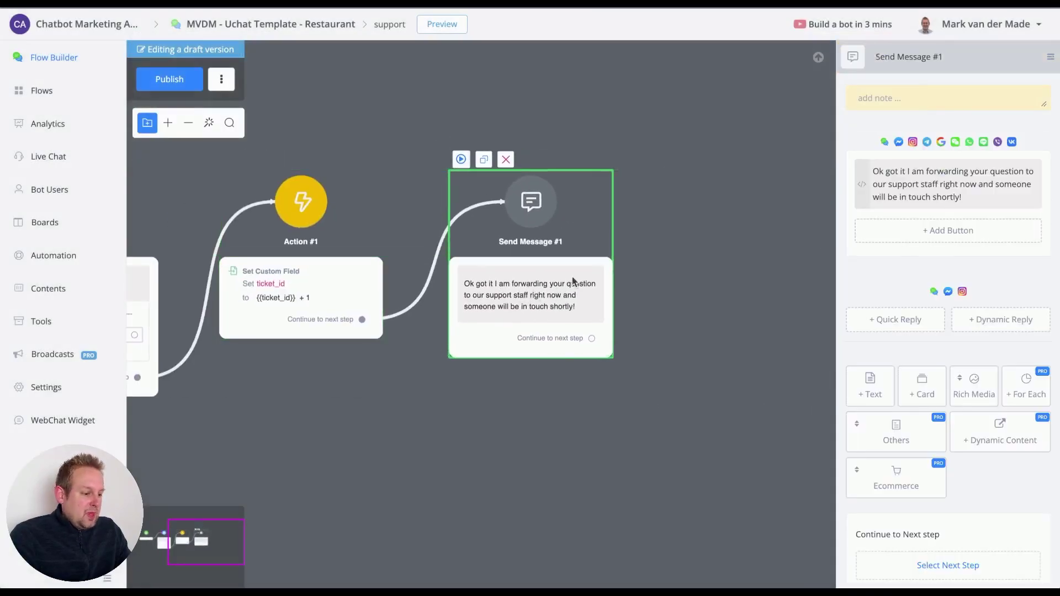
- Append the line 'For your reference your ticket id is #{{ticket_id}}' to Send Message #1
{"action": "left_click", "coordinate": [982, 199]}
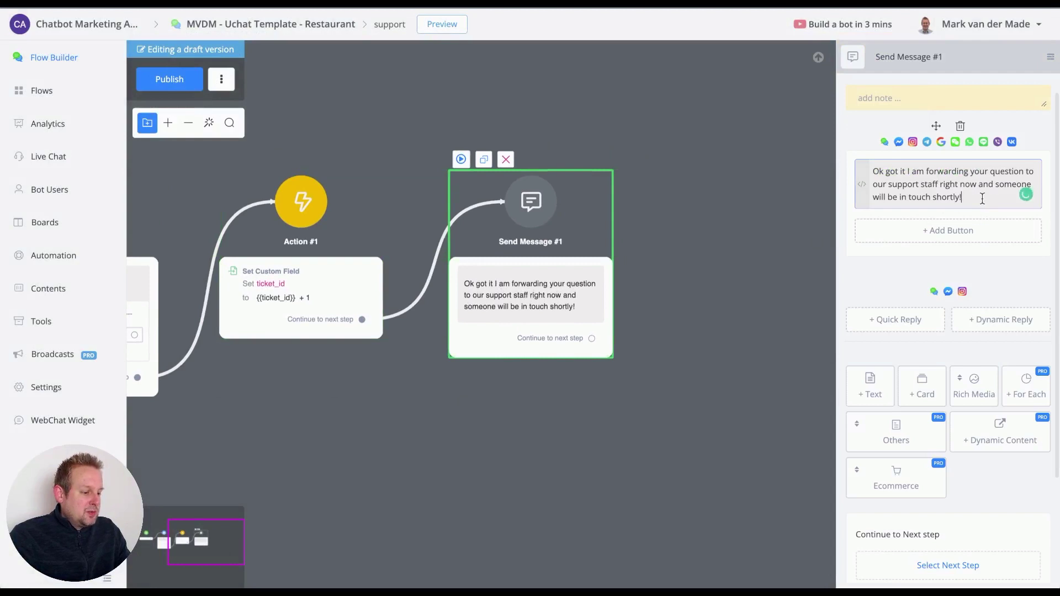
{"action": "key", "text": "Return"}
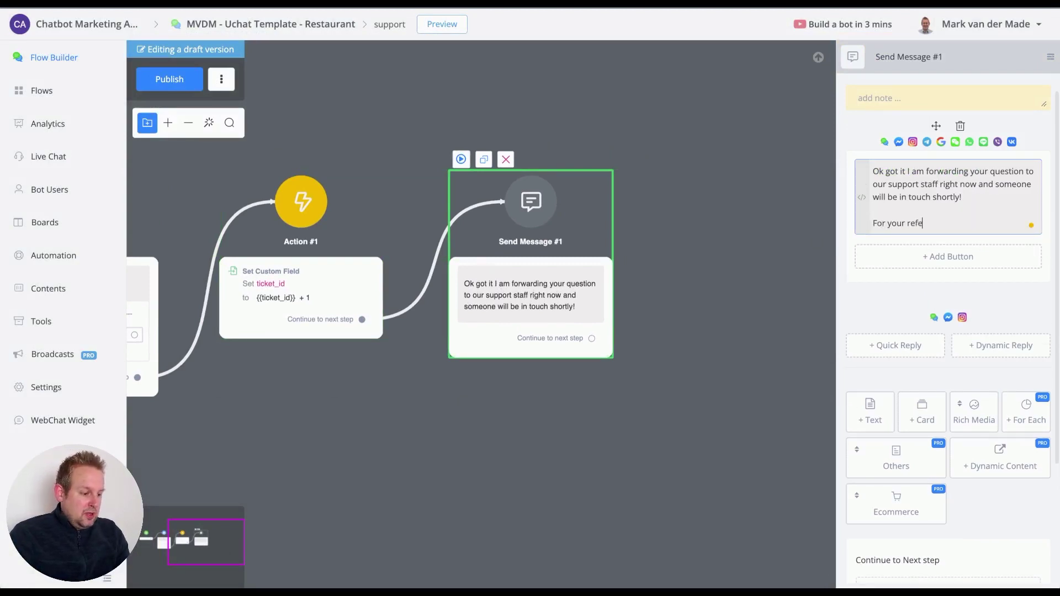
{"action": "type", "text": "For your reference your ticket id is #"}
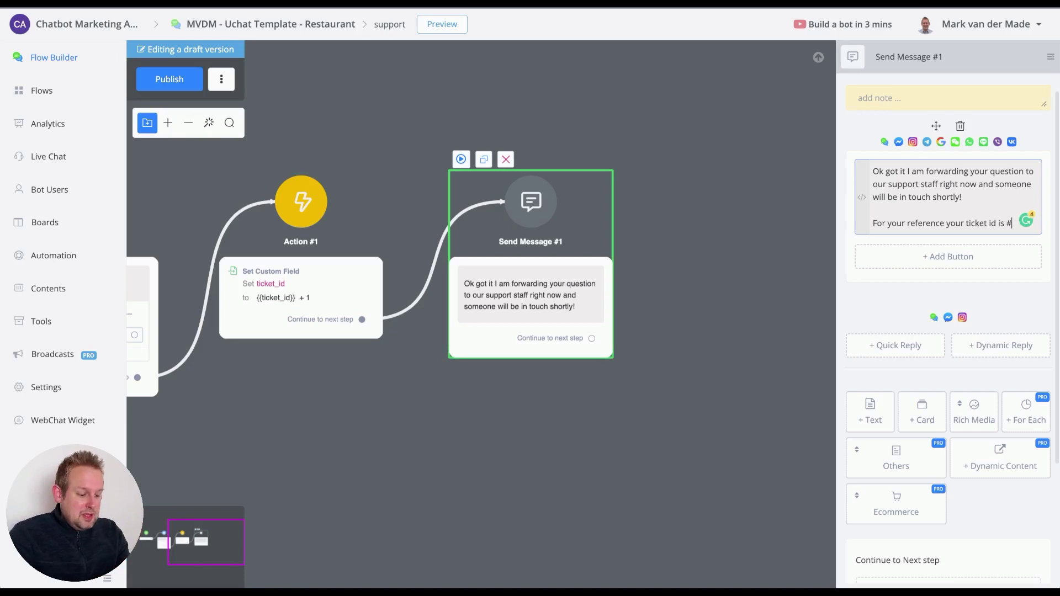
{"action": "type", "text": "{{"}
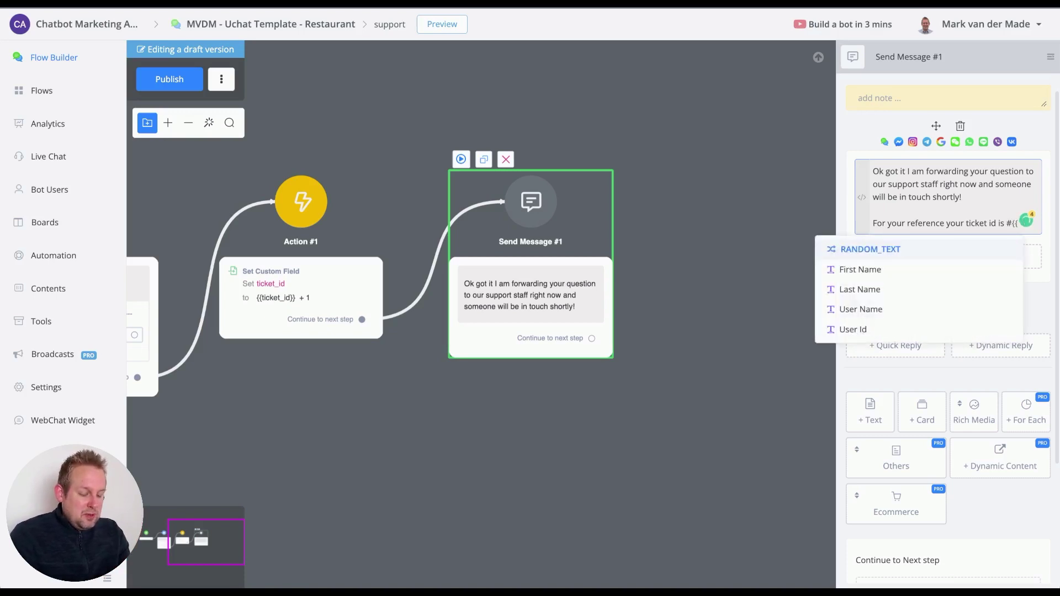
{"action": "type", "text": "ti"}
{"action": "key", "text": "Return"}
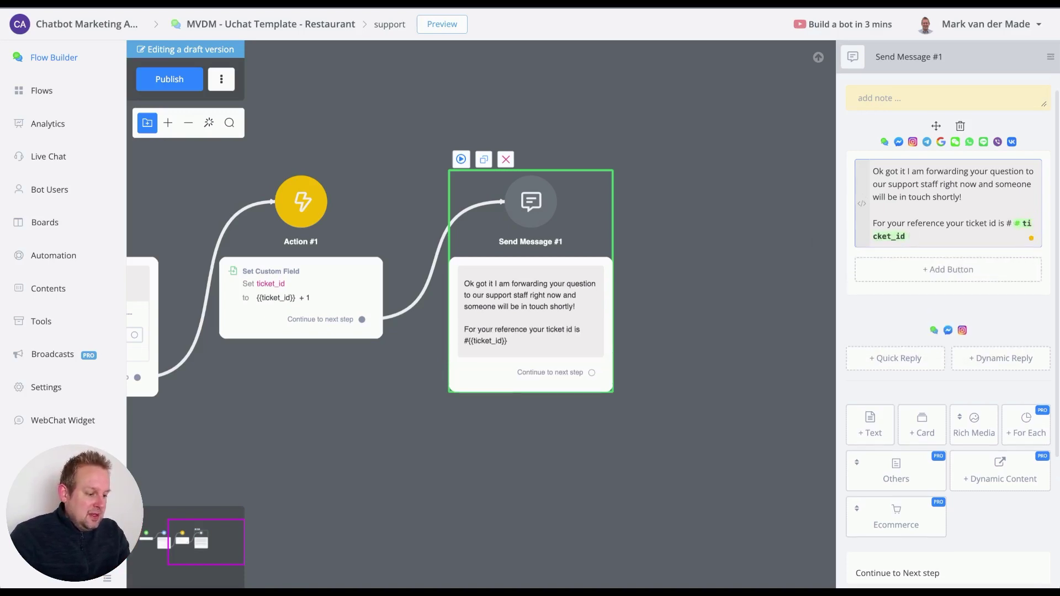
{"action": "left_click_drag", "start_coordinate": [661, 278], "coordinate": [662, 277]}
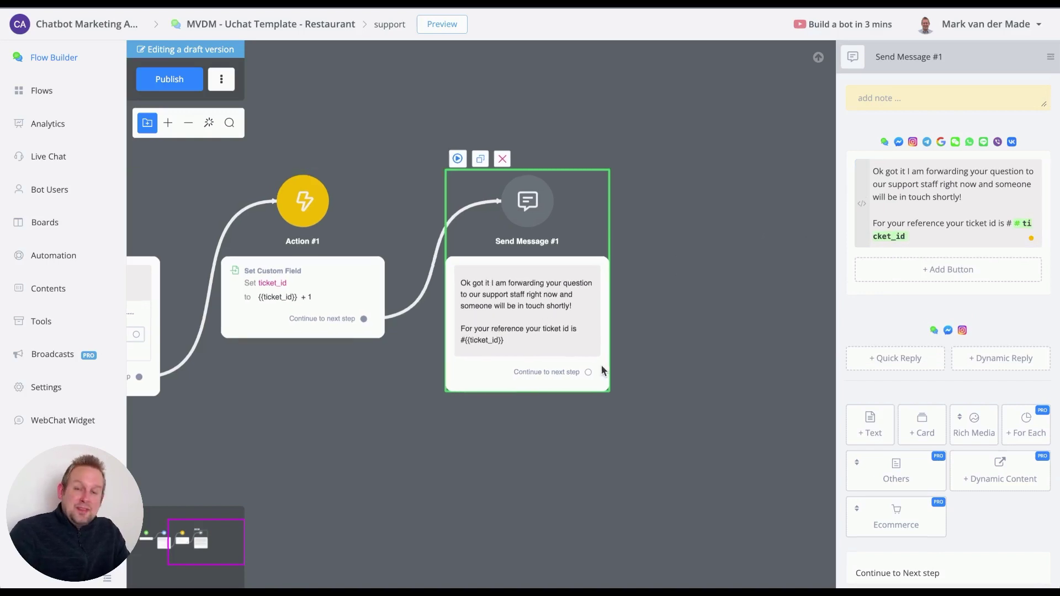
- Add a Move To Board action after the message, targeting the Ticketing system board's Open column
{"action": "left_click", "coordinate": [665, 363]}
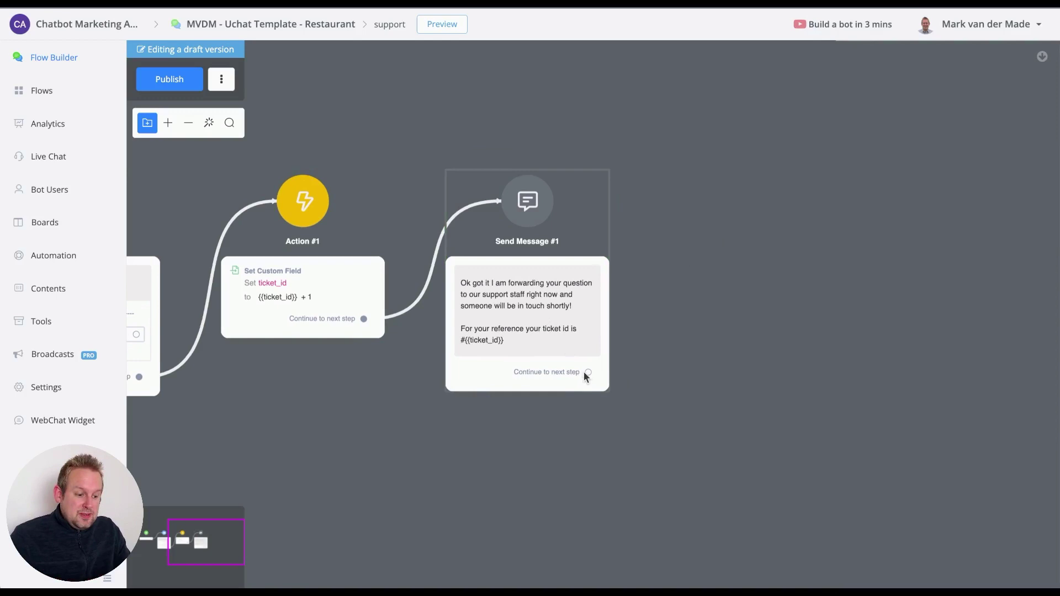
{"action": "left_click_drag", "start_coordinate": [589, 373], "coordinate": [713, 269]}
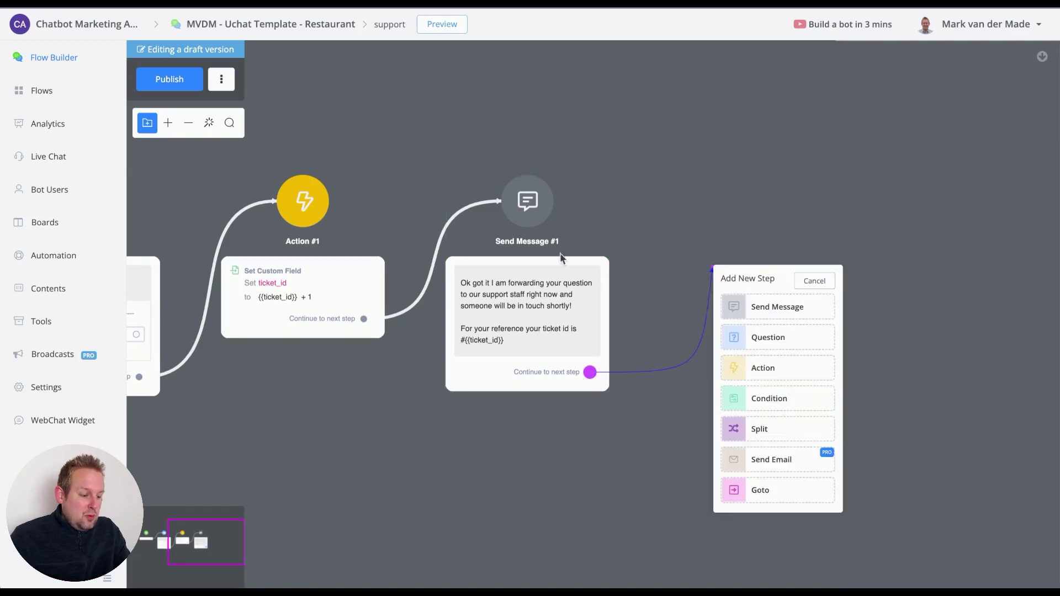
{"action": "left_click", "coordinate": [759, 378]}
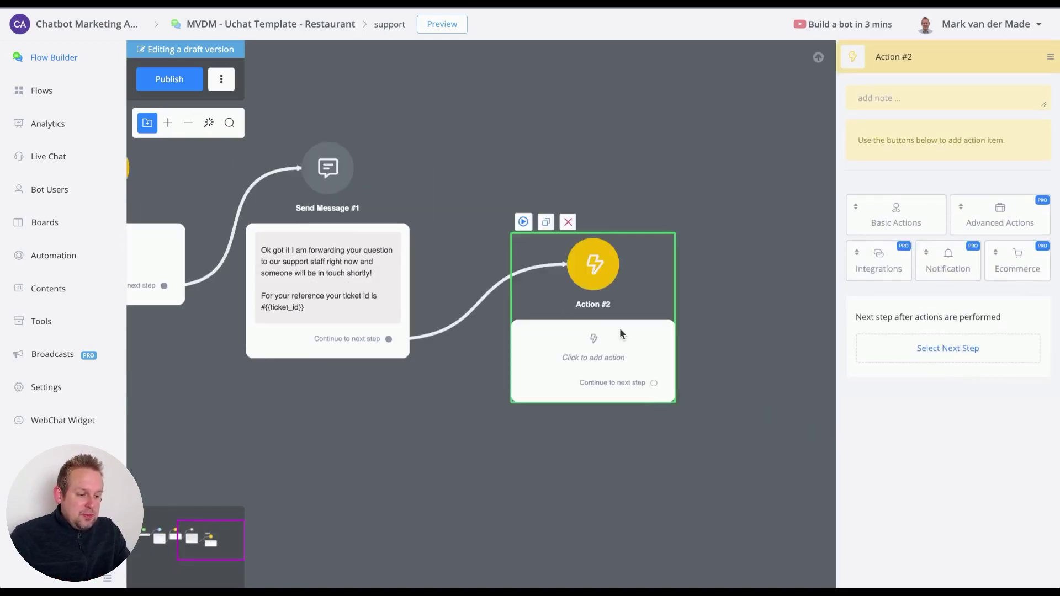
{"action": "left_click", "coordinate": [1033, 217]}
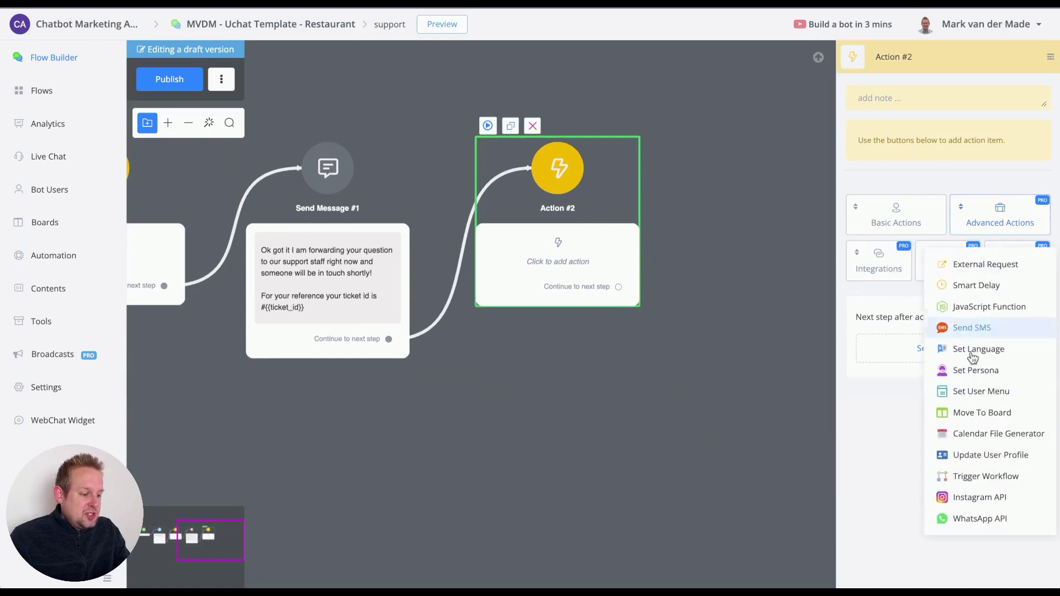
{"action": "left_click", "coordinate": [982, 413]}
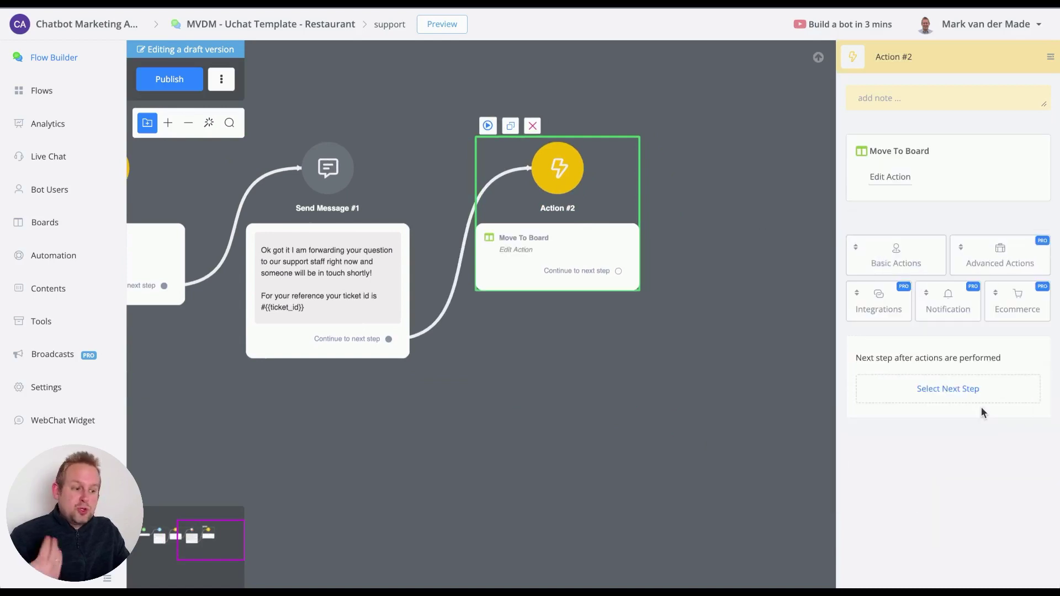
{"action": "left_click", "coordinate": [910, 182]}
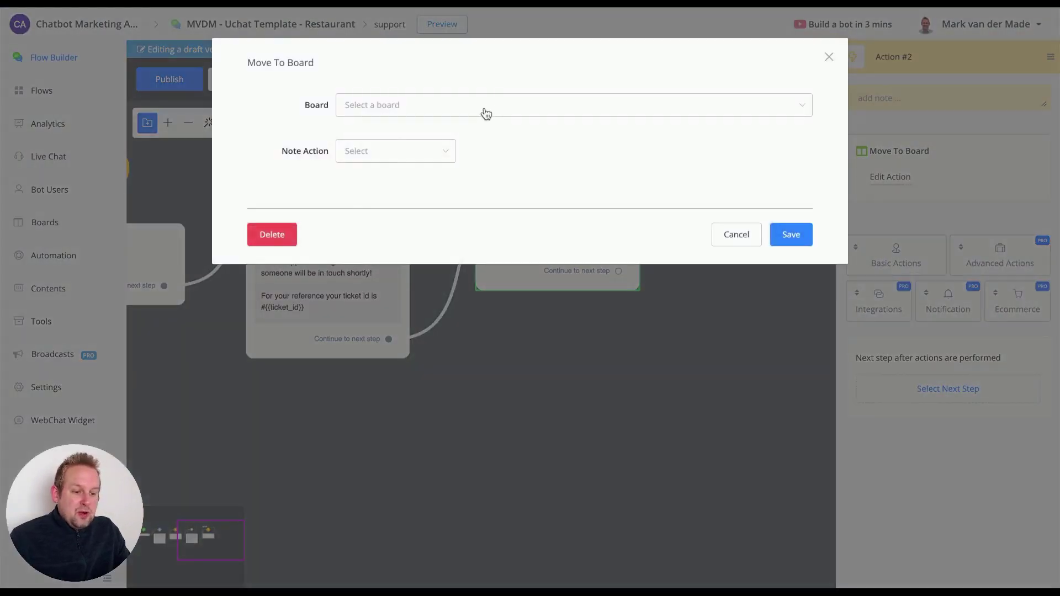
{"action": "left_click", "coordinate": [484, 112]}
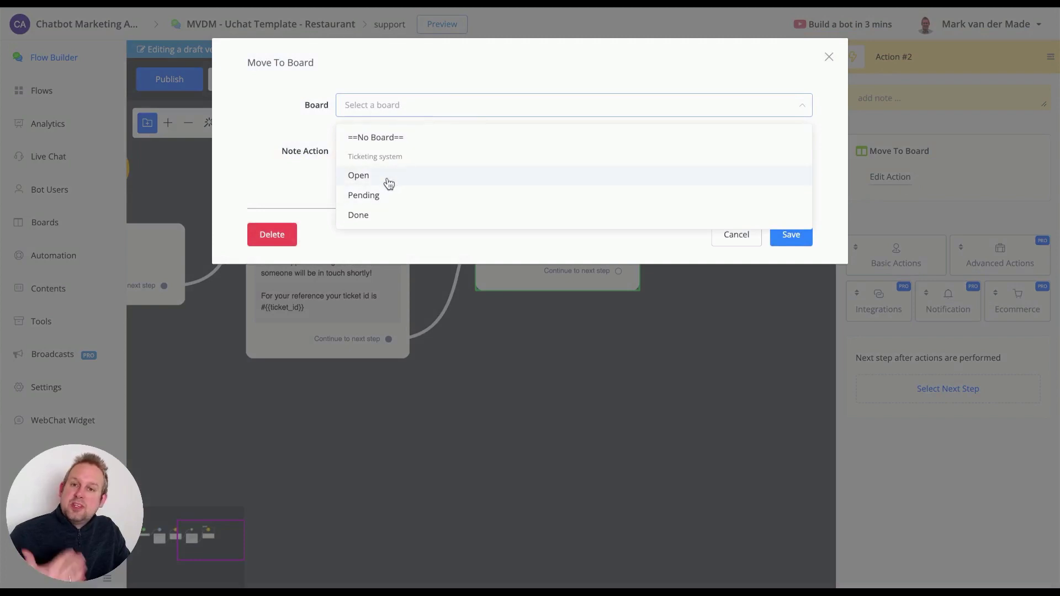
{"action": "left_click", "coordinate": [444, 187]}
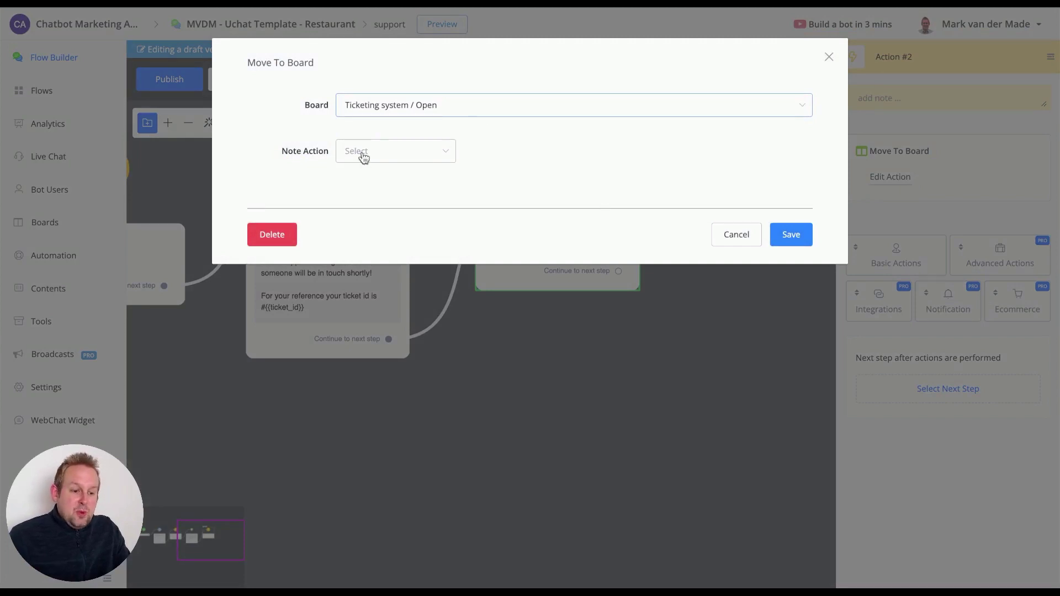
- Set the action to update the note with the {{question}} variable as a Danger note, then save
{"action": "left_click", "coordinate": [344, 158]}
{"action": "left_click", "coordinate": [412, 204]}
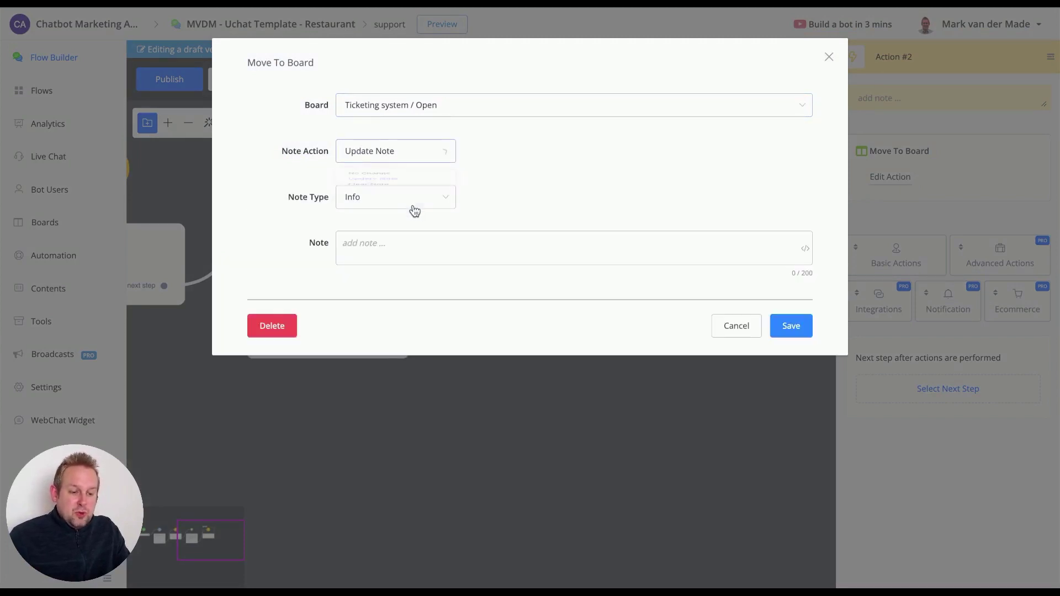
{"action": "left_click", "coordinate": [393, 243]}
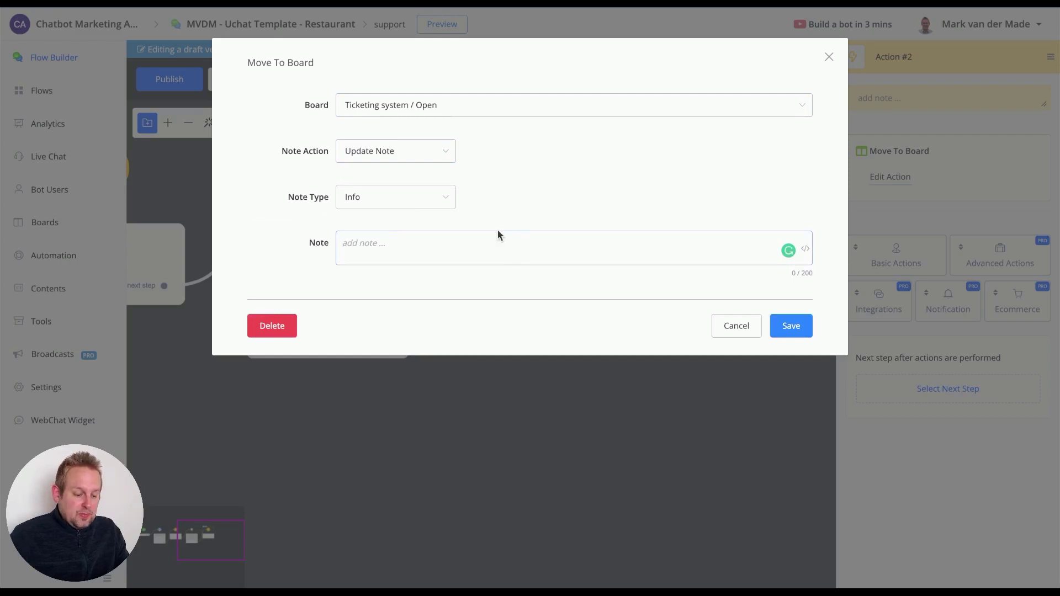
{"action": "type", "text": "Use"}
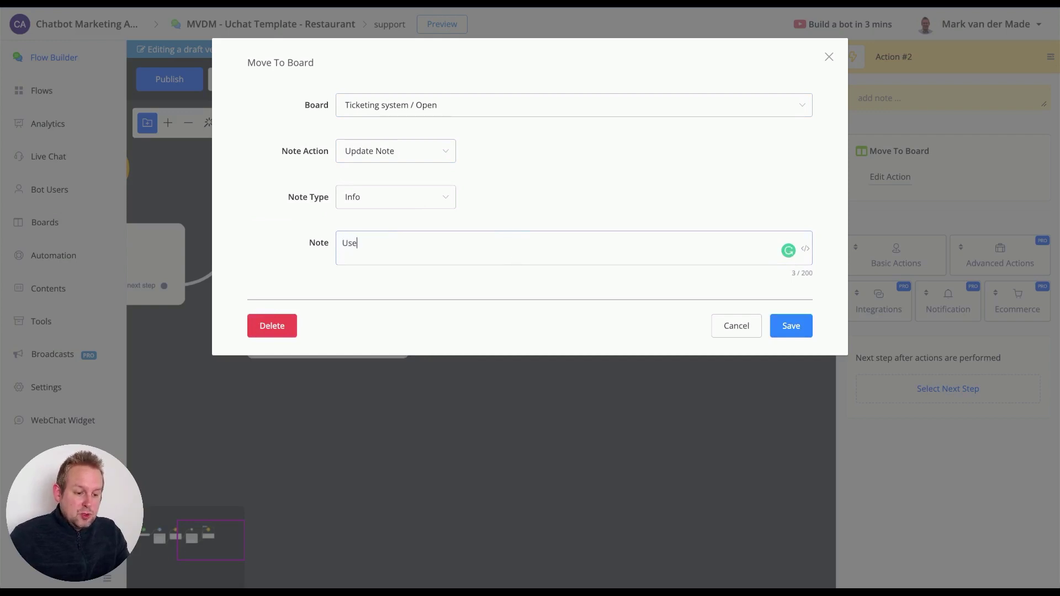
{"action": "type", "text": "r had the following question"}
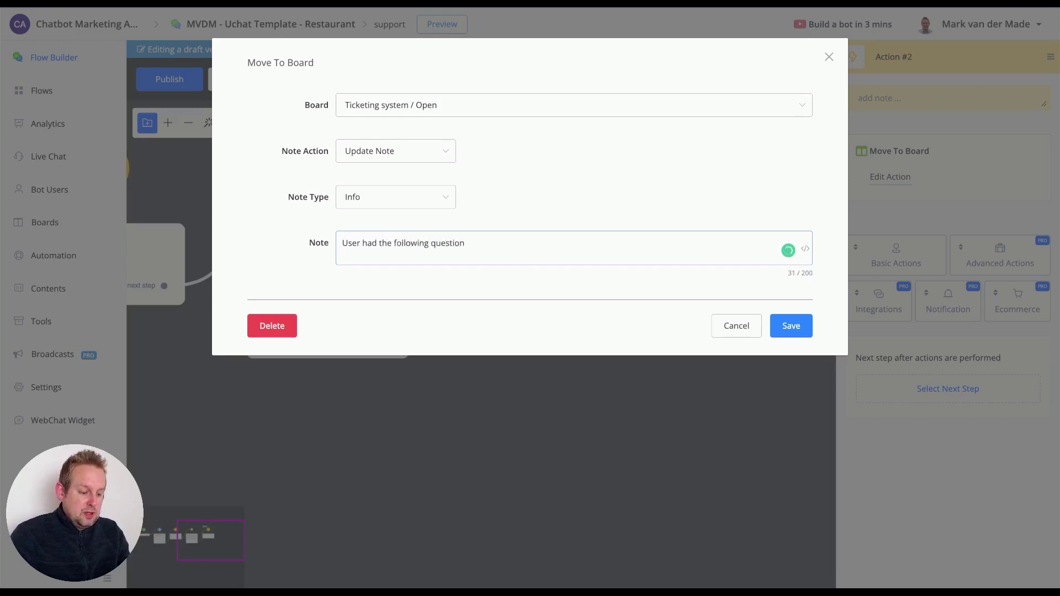
{"action": "type", "text": "{{"}
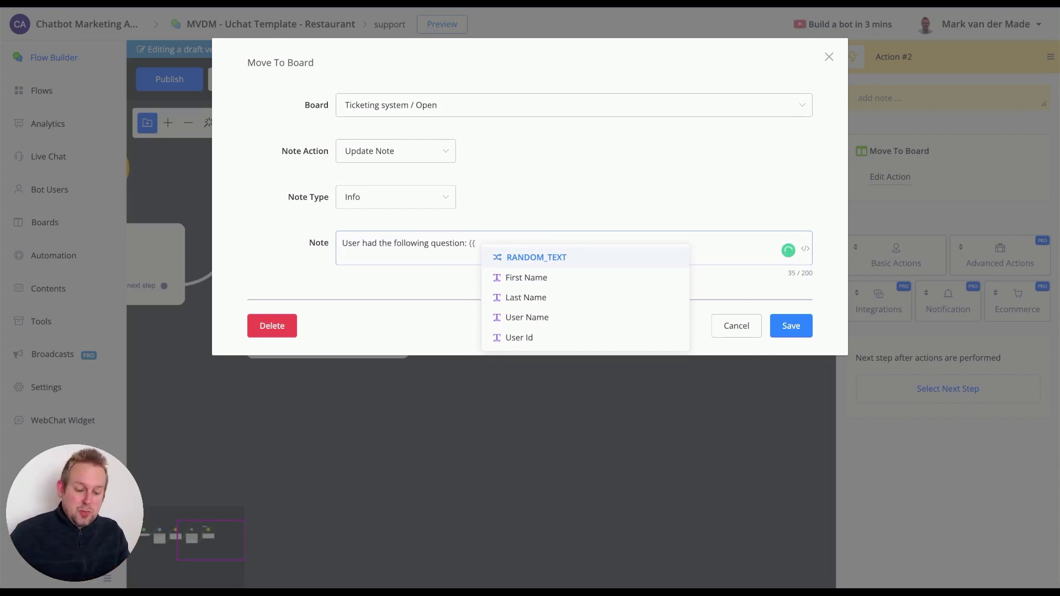
{"action": "type", "text": "qu"}
{"action": "key", "text": "Return"}
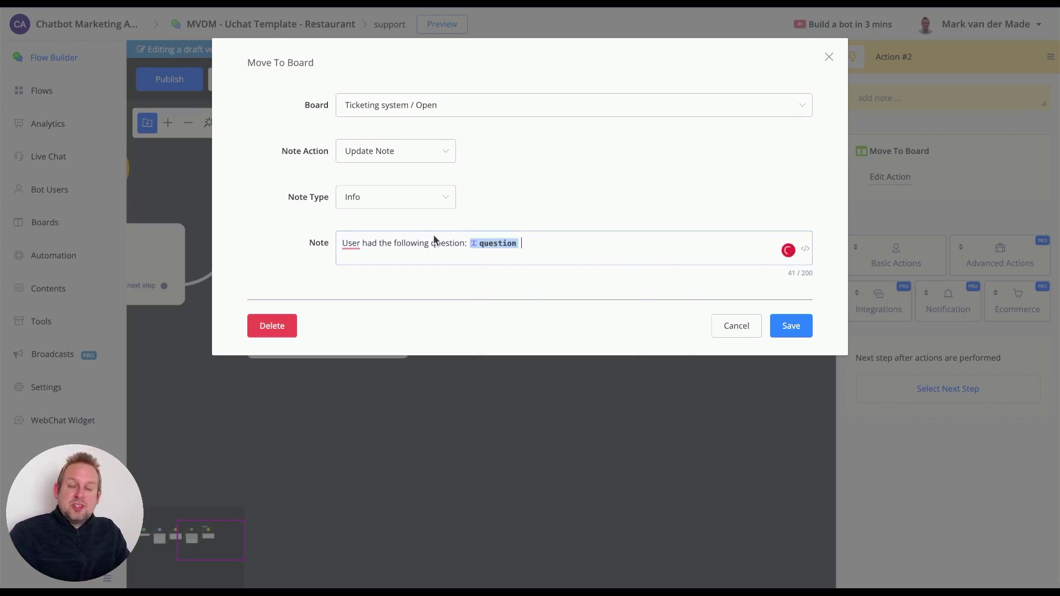
{"action": "left_click", "coordinate": [354, 200]}
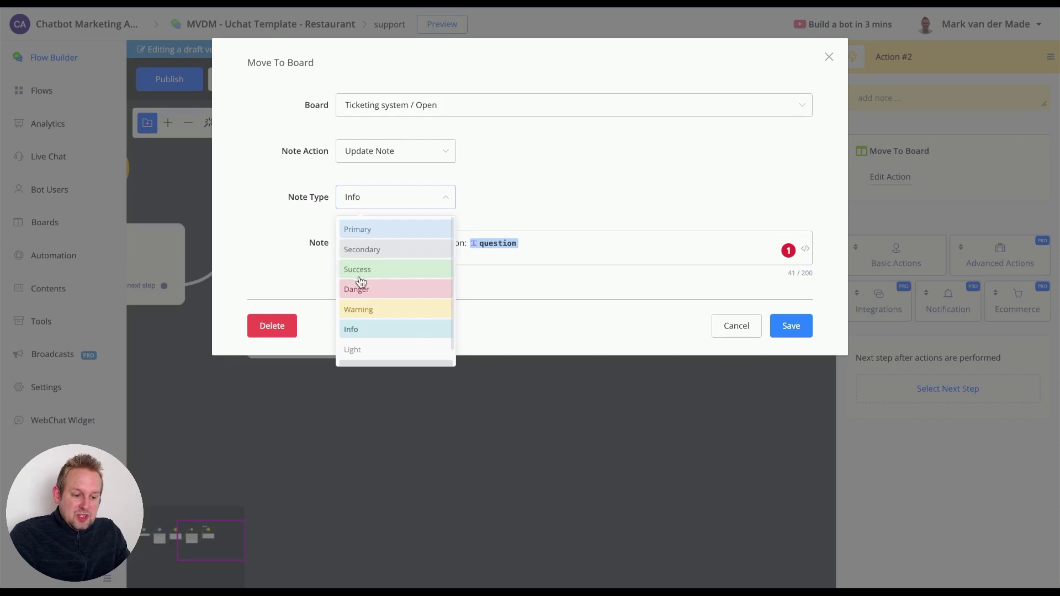
{"action": "scroll", "coordinate": [387, 328], "scroll_direction": "down", "scroll_amount": 1}
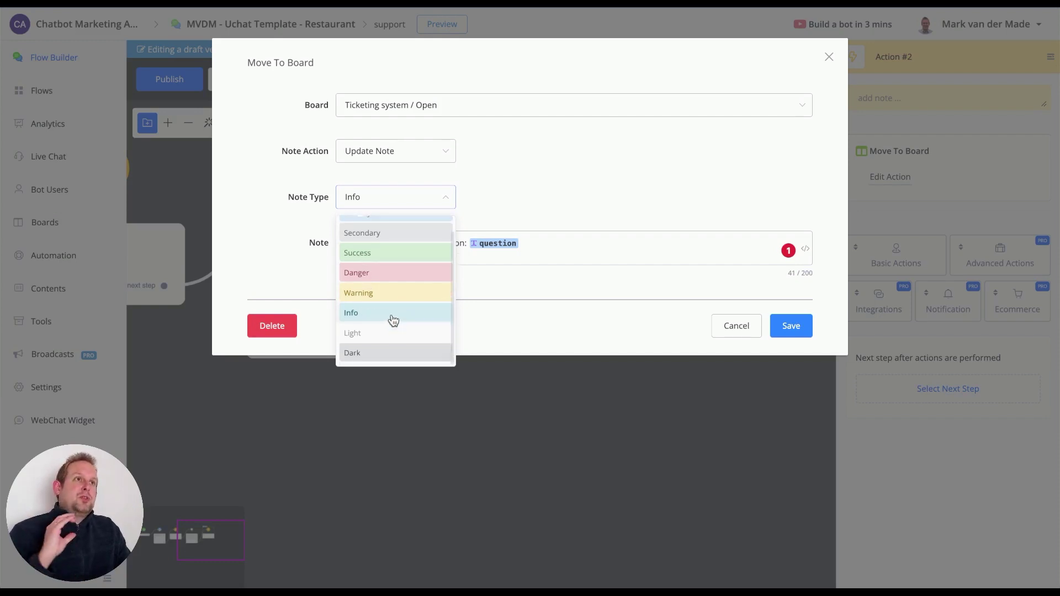
{"action": "left_click", "coordinate": [391, 270]}
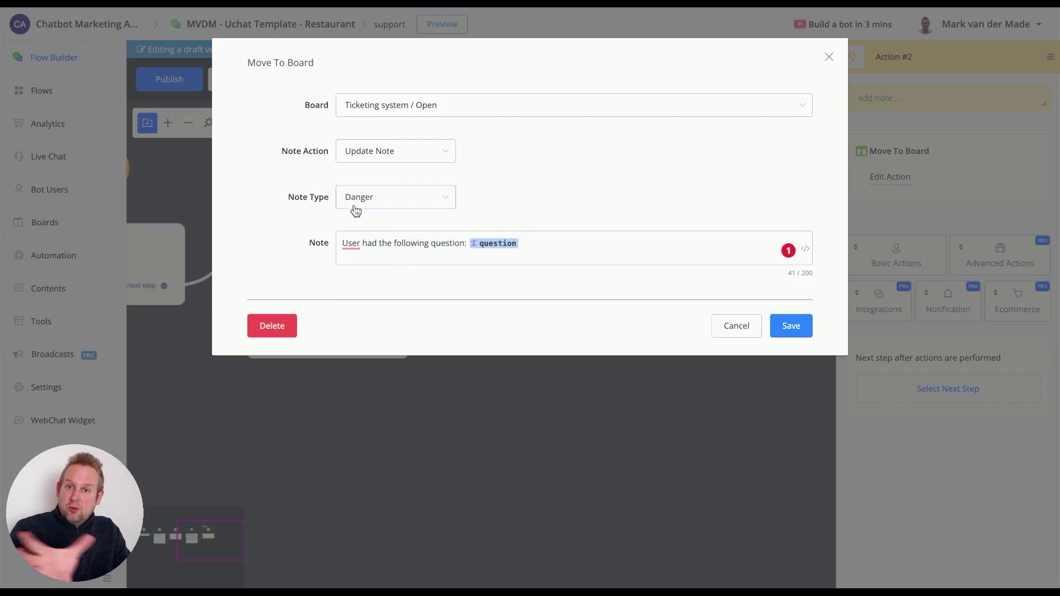
{"action": "left_click", "coordinate": [793, 327]}
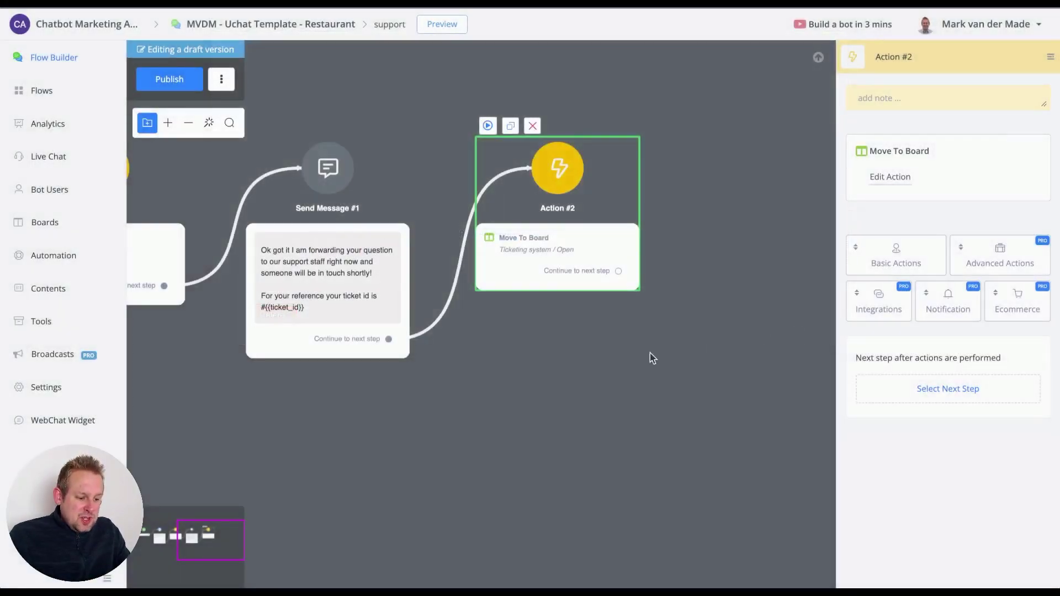
{"action": "left_click_drag", "start_coordinate": [530, 371], "coordinate": [643, 368]}
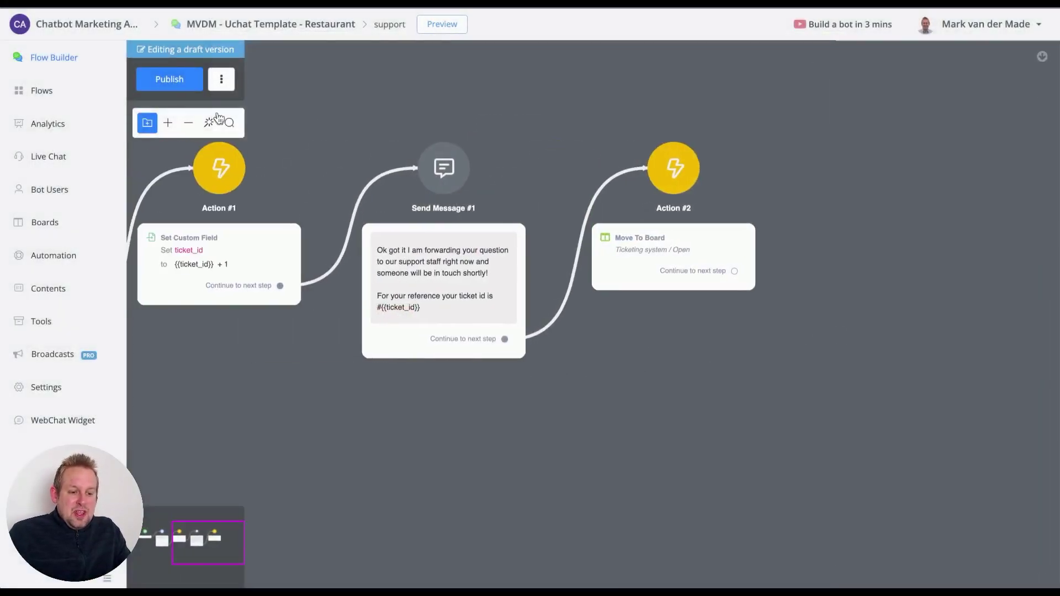
- Publish the flow and open a web-channel preview chat popup
{"action": "left_click", "coordinate": [170, 79]}
{"action": "left_click_drag", "start_coordinate": [342, 101], "coordinate": [467, 109]}
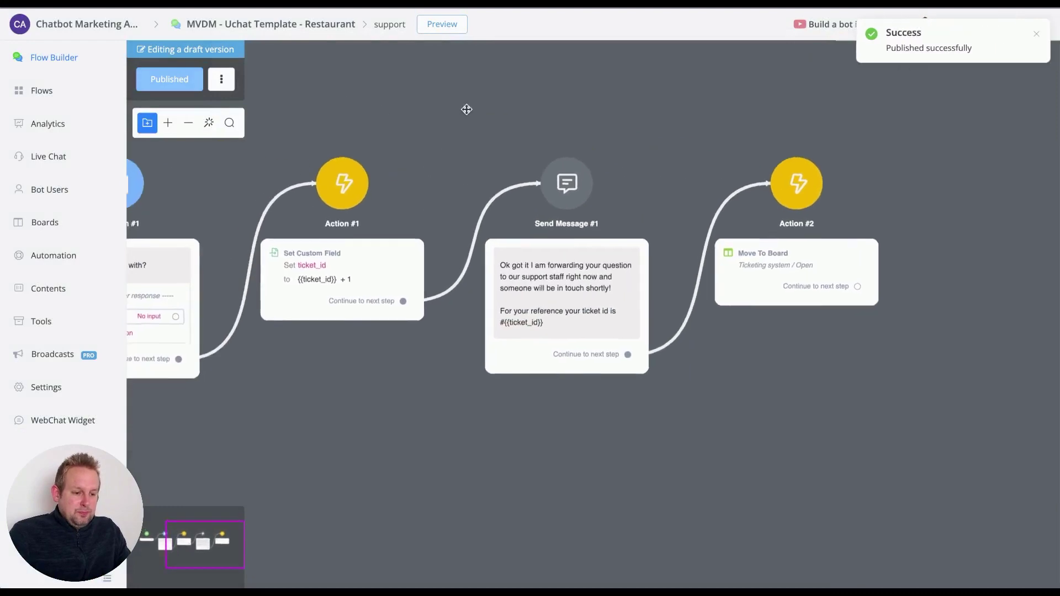
{"action": "left_click", "coordinate": [450, 27]}
{"action": "left_click", "coordinate": [511, 134]}
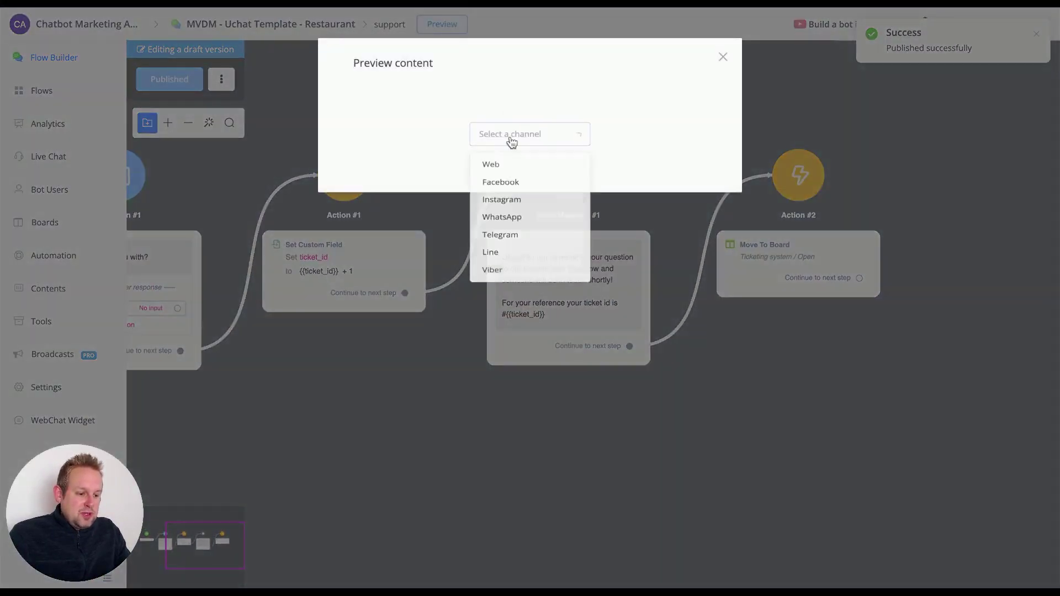
{"action": "left_click", "coordinate": [500, 167]}
{"action": "left_click", "coordinate": [506, 175]}
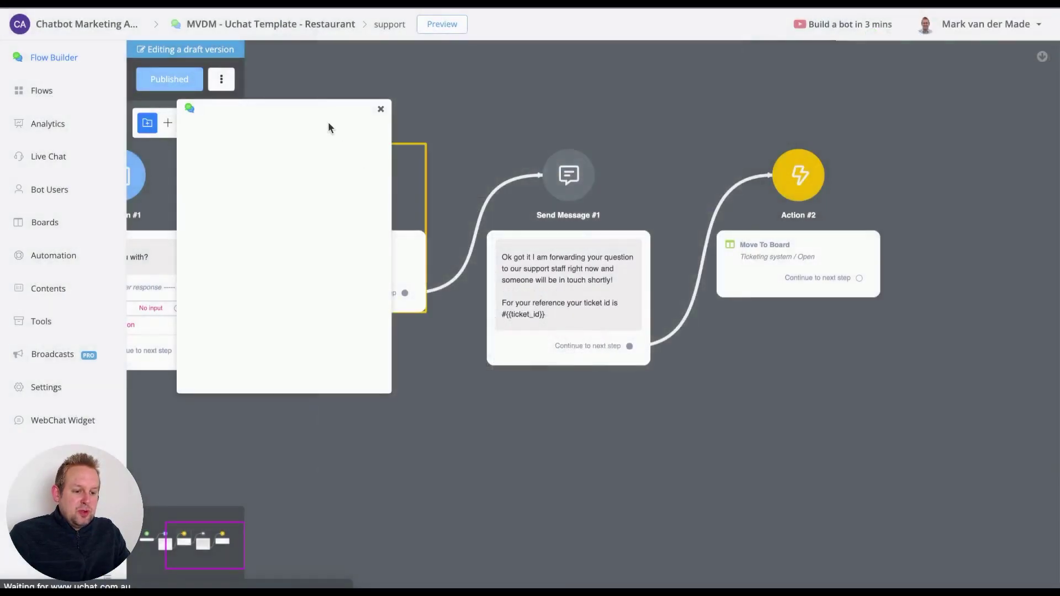
- Send 'I need help accessing my account' to the bot in the preview chat
{"action": "left_click_drag", "start_coordinate": [327, 107], "coordinate": [571, 80]}
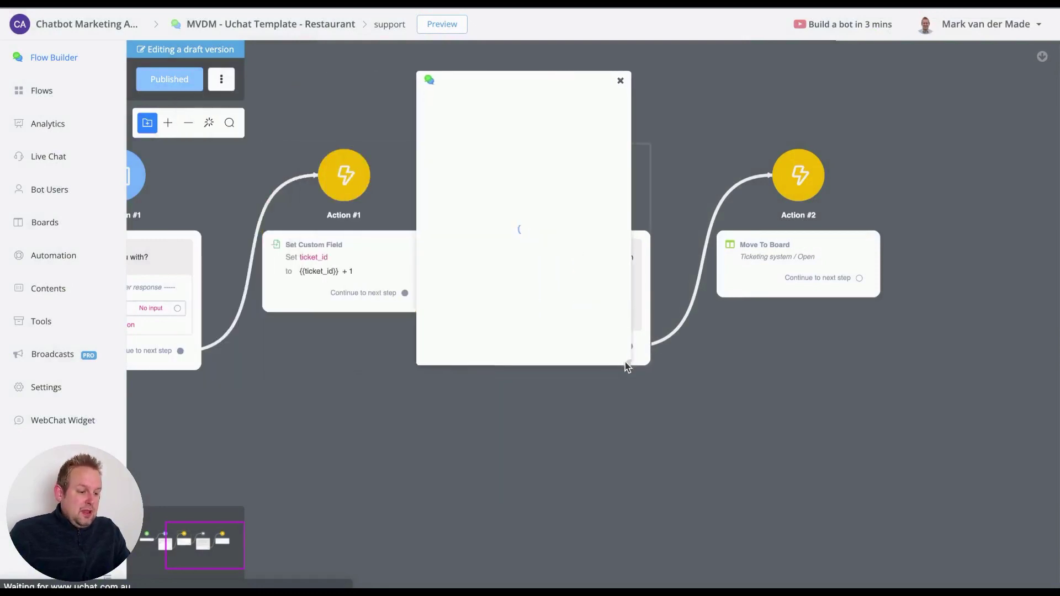
{"action": "left_click_drag", "start_coordinate": [627, 362], "coordinate": [850, 519]}
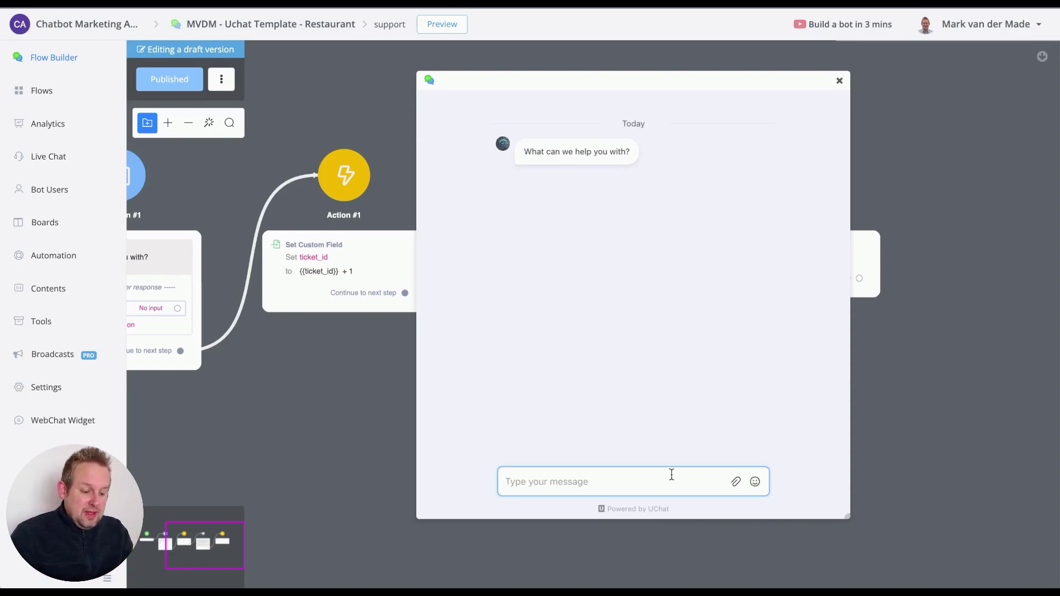
{"action": "type", "text": "I need help accessing my account"}
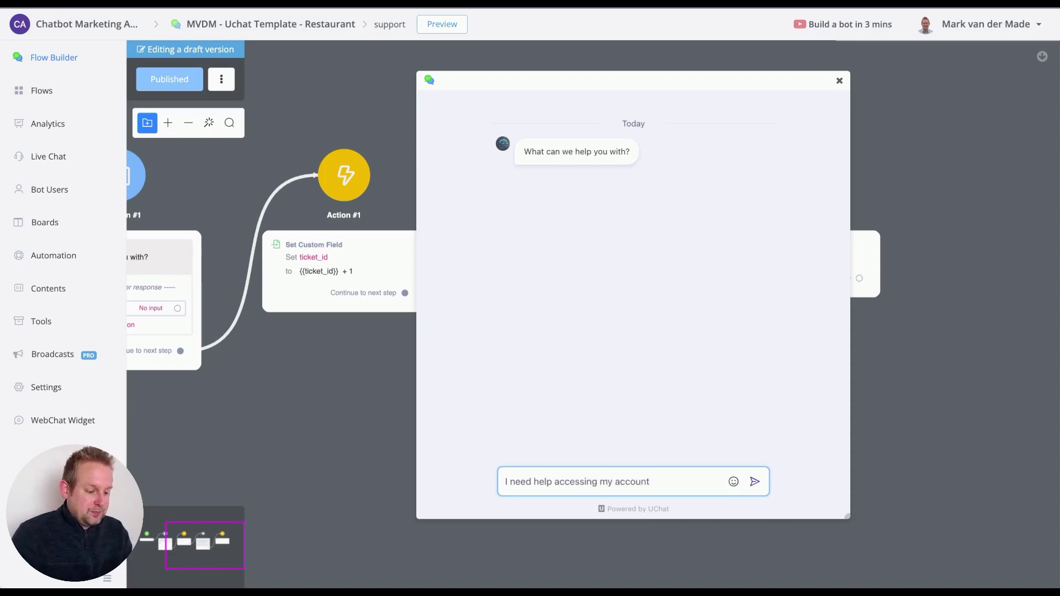
{"action": "key", "text": "Return"}
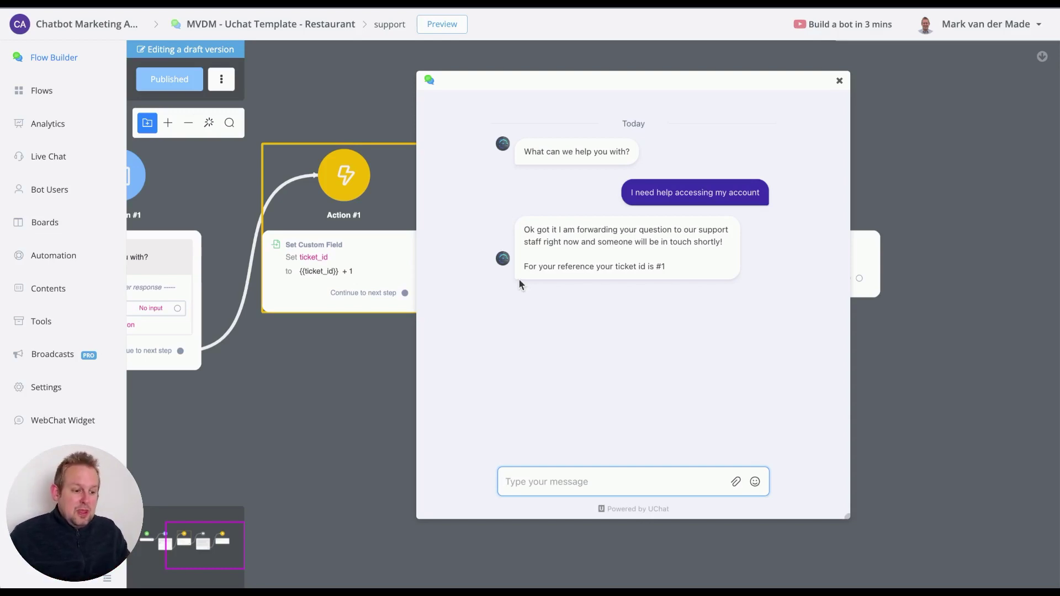
- Close the preview chat, open the Ticketing system board, and drag the test ticket between columns
{"action": "left_click", "coordinate": [840, 81]}
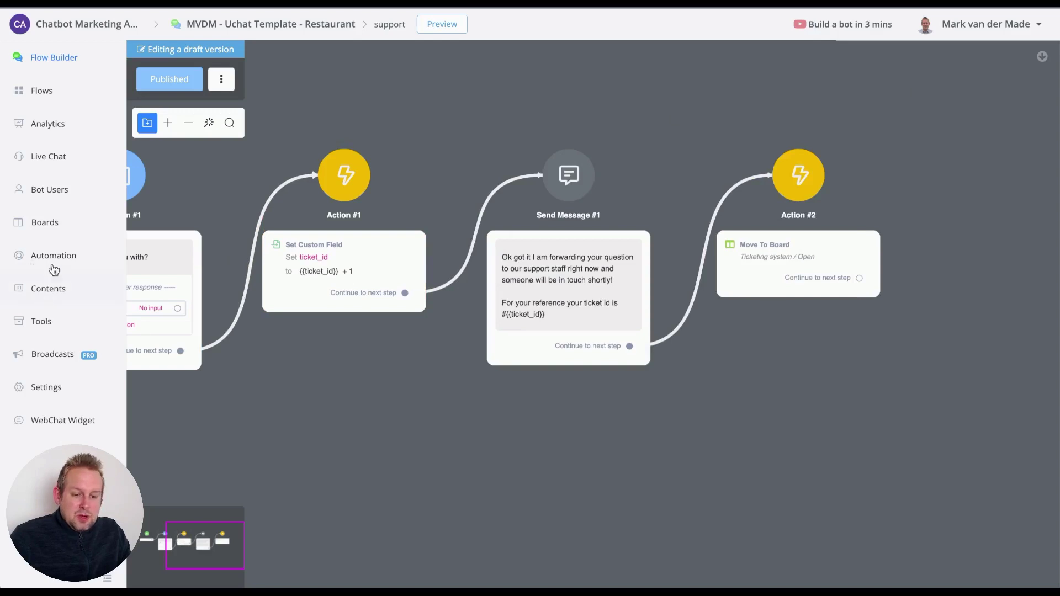
{"action": "left_click", "coordinate": [52, 226]}
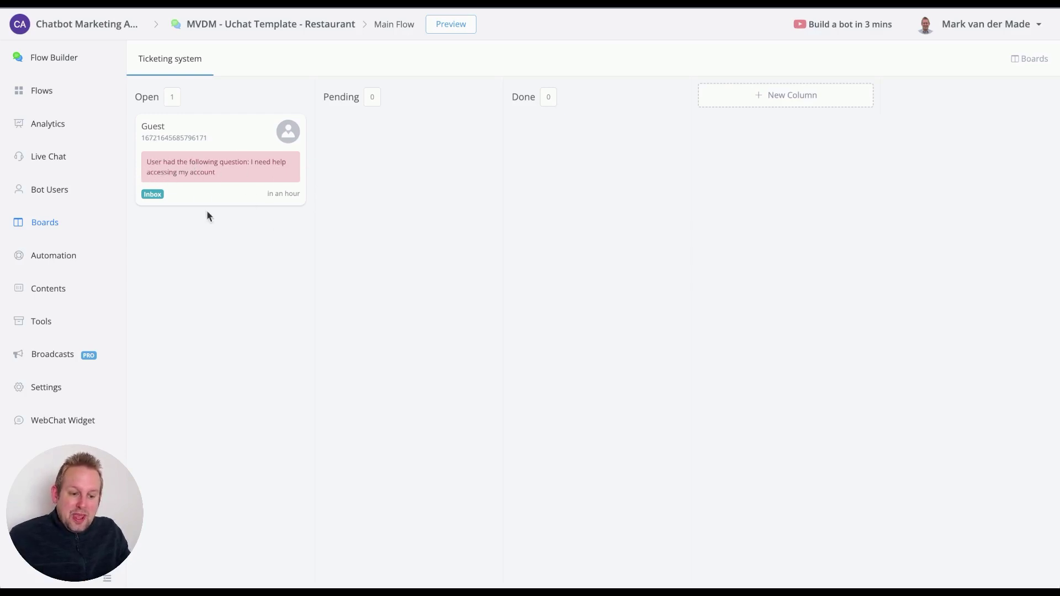
{"action": "left_click_drag", "start_coordinate": [238, 165], "coordinate": [227, 202]}
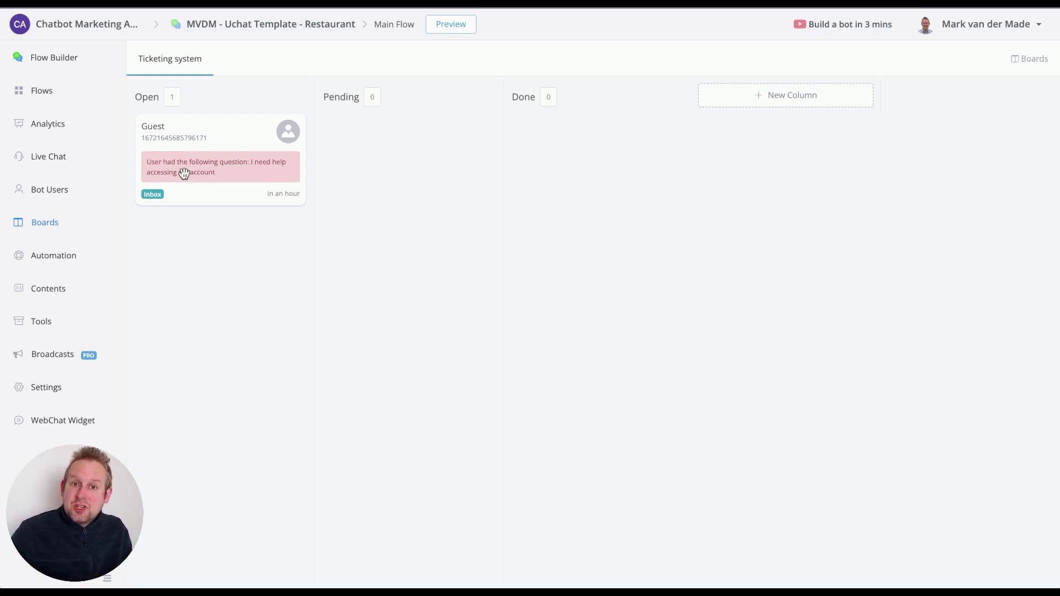
- Open the Guest ticket's conversation, showing the ticket #1 reply and Open status
{"action": "left_click", "coordinate": [197, 140]}
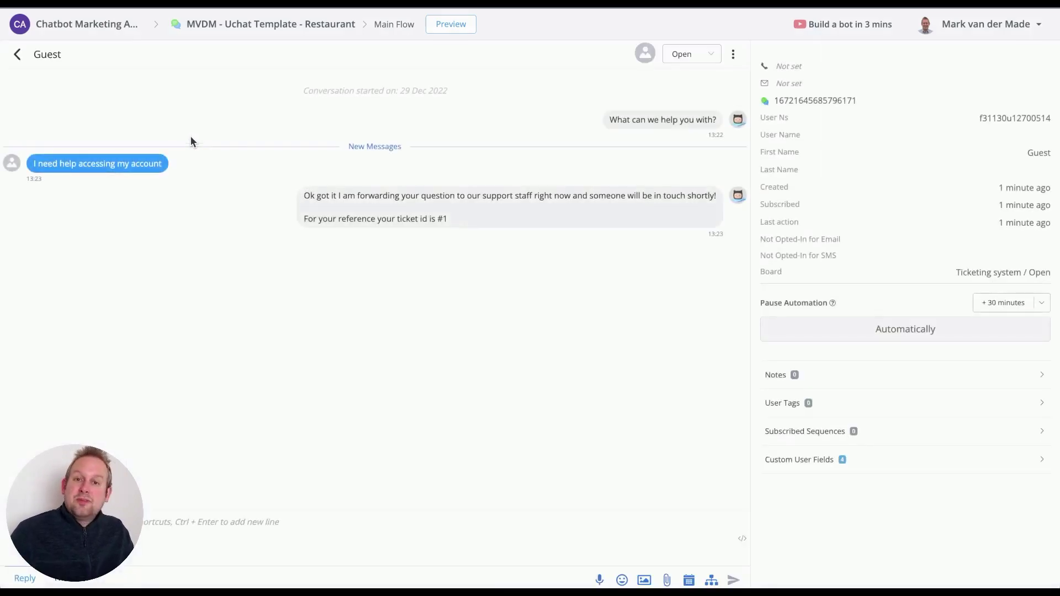
{"action": "left_click", "coordinate": [181, 523]}
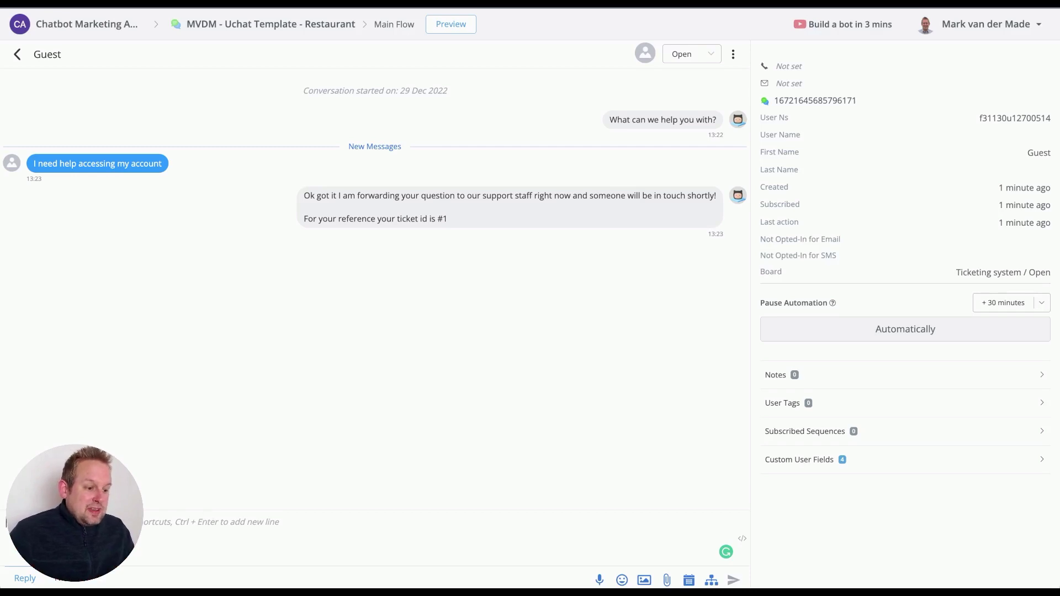
{"action": "left_click", "coordinate": [688, 61]}
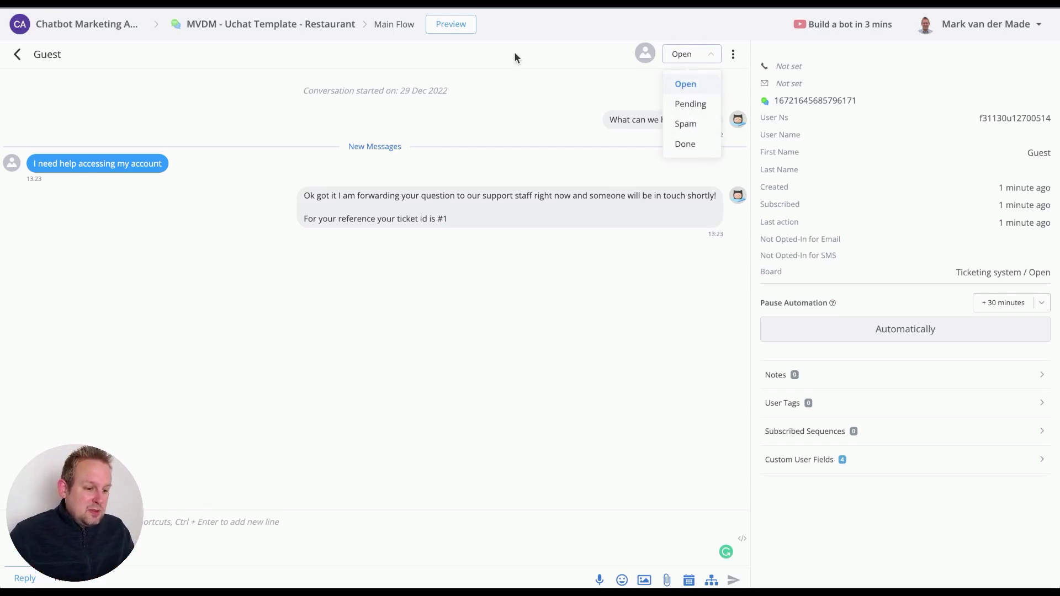
{"action": "left_click", "coordinate": [596, 62]}
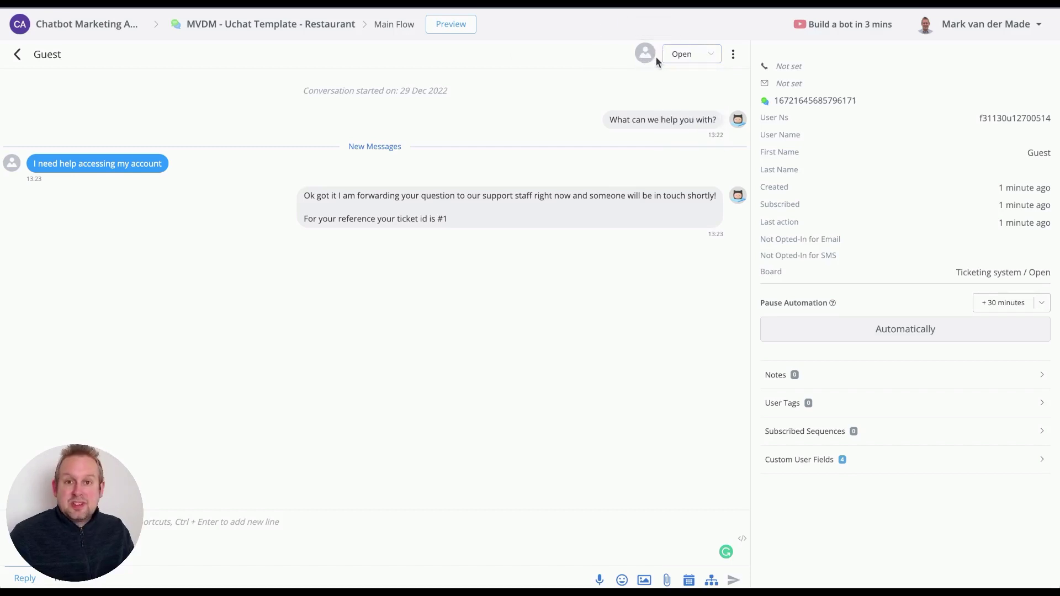
- Assign the ticket to your own agent account, leaving its status Open
{"action": "left_click", "coordinate": [651, 55]}
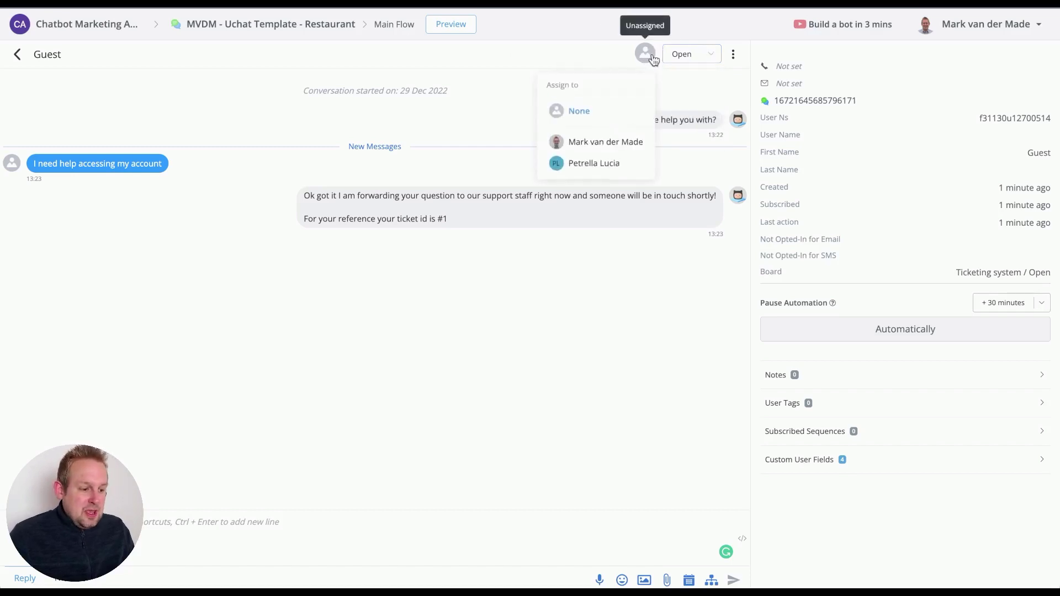
{"action": "left_click", "coordinate": [589, 145]}
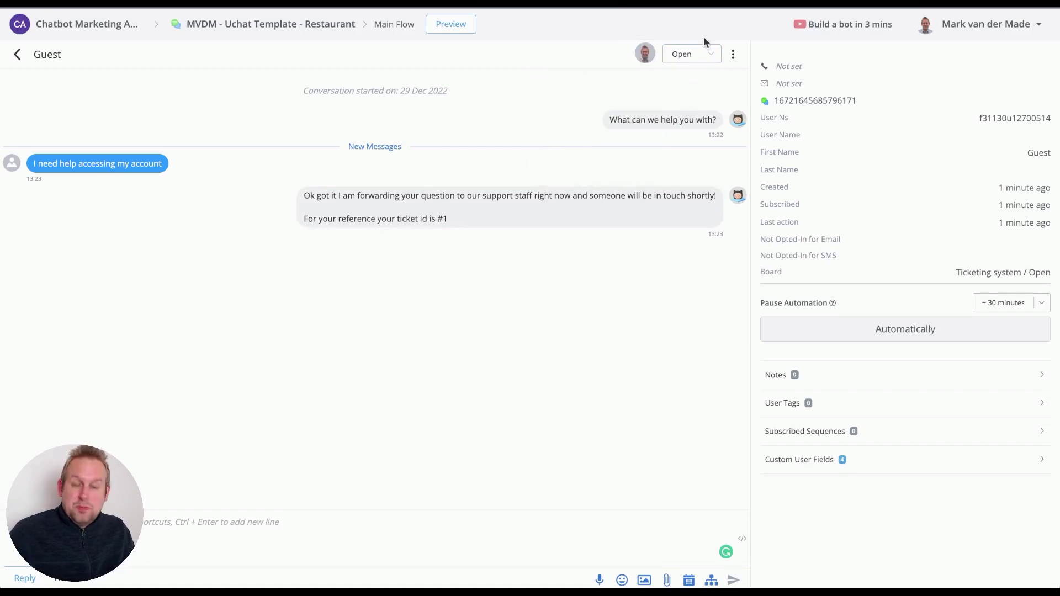
{"action": "left_click", "coordinate": [701, 60]}
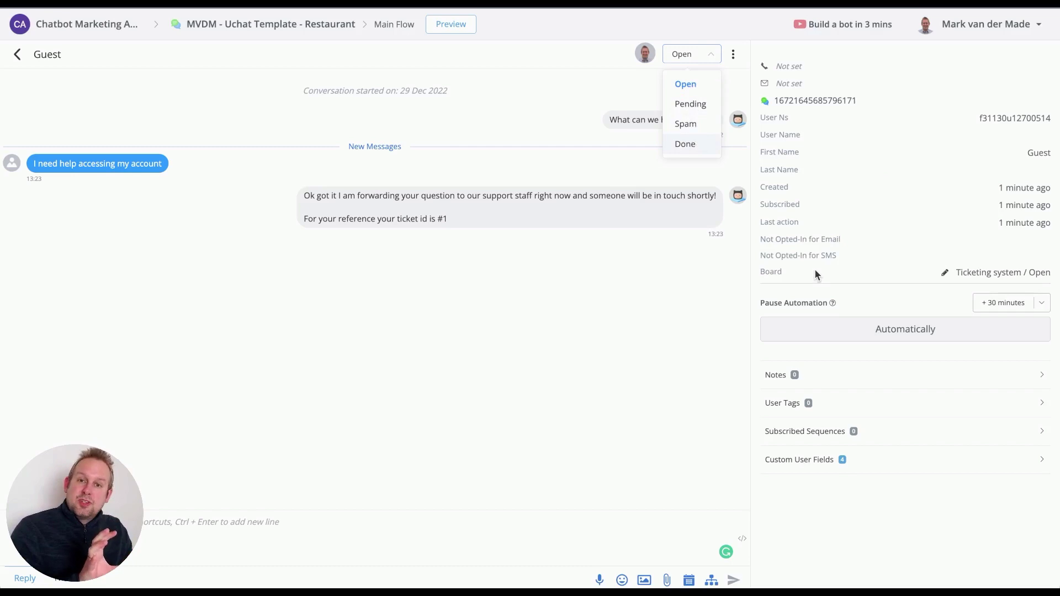
{"action": "left_click", "coordinate": [699, 89]}
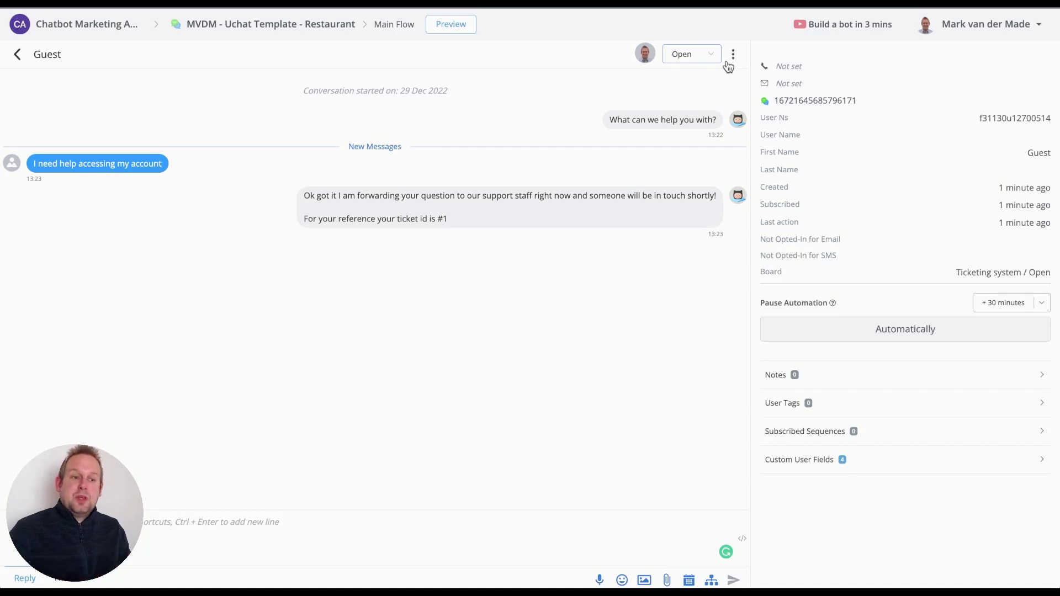
{"action": "left_click", "coordinate": [705, 58]}
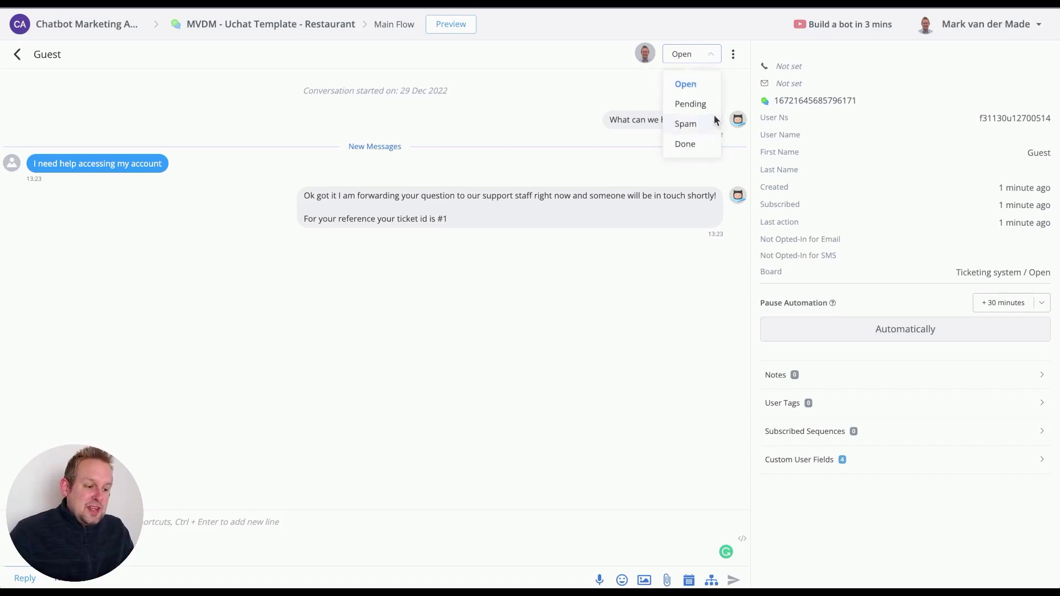
{"action": "left_click", "coordinate": [917, 257]}
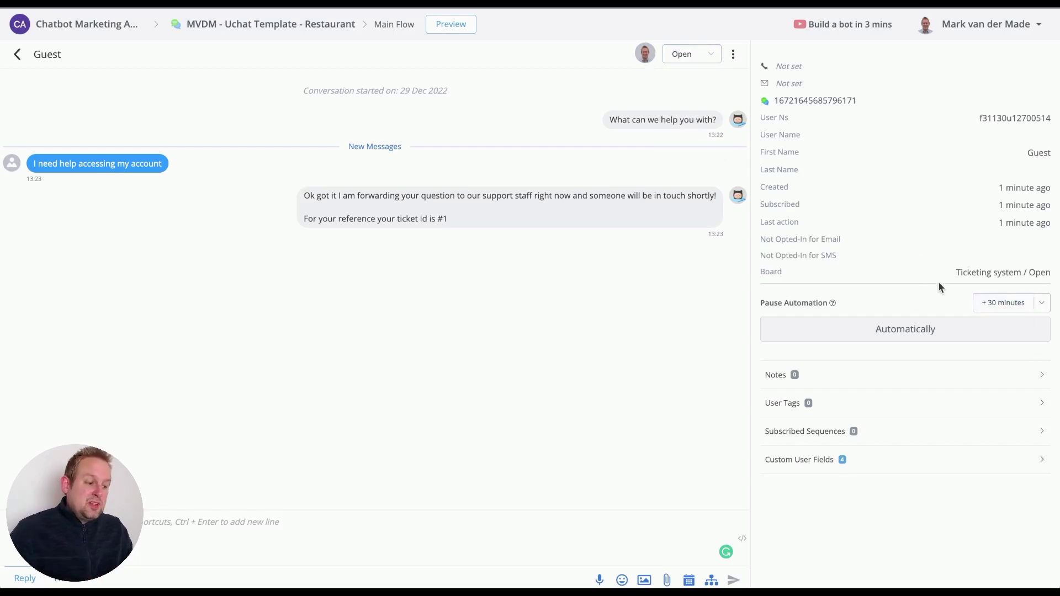
{"action": "mouse_move", "coordinate": [821, 279]}
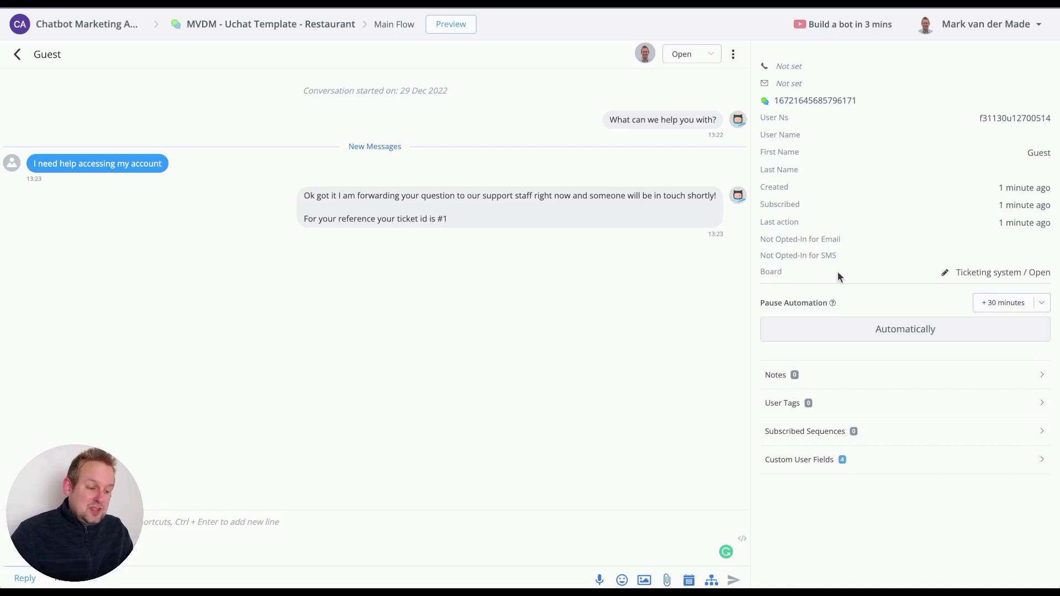
- Move the Guest ticket's board column from Open to Pending
{"action": "left_click", "coordinate": [945, 273]}
{"action": "left_click", "coordinate": [480, 103]}
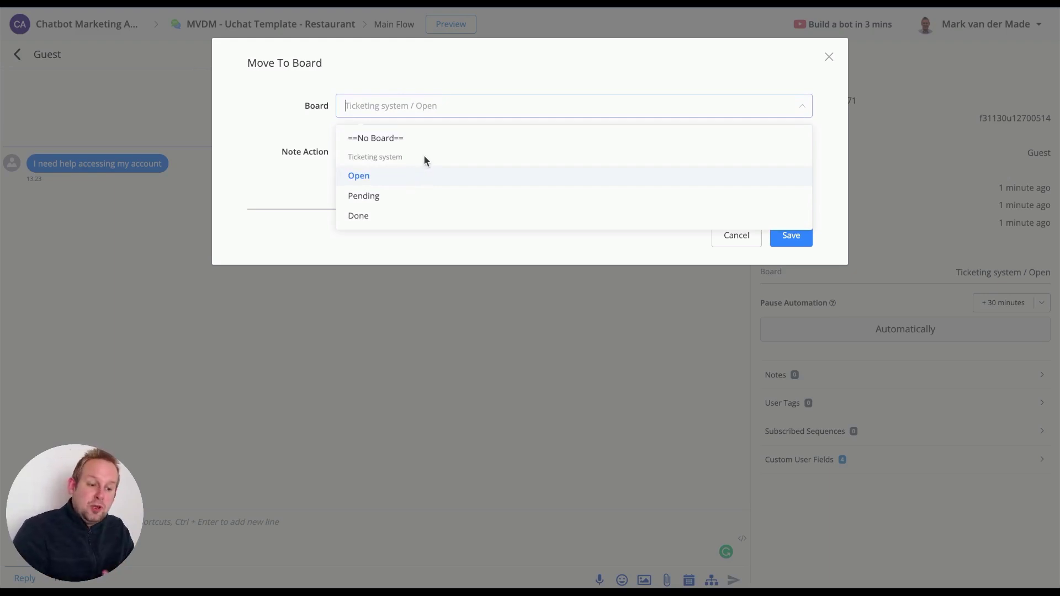
{"action": "left_click", "coordinate": [409, 200]}
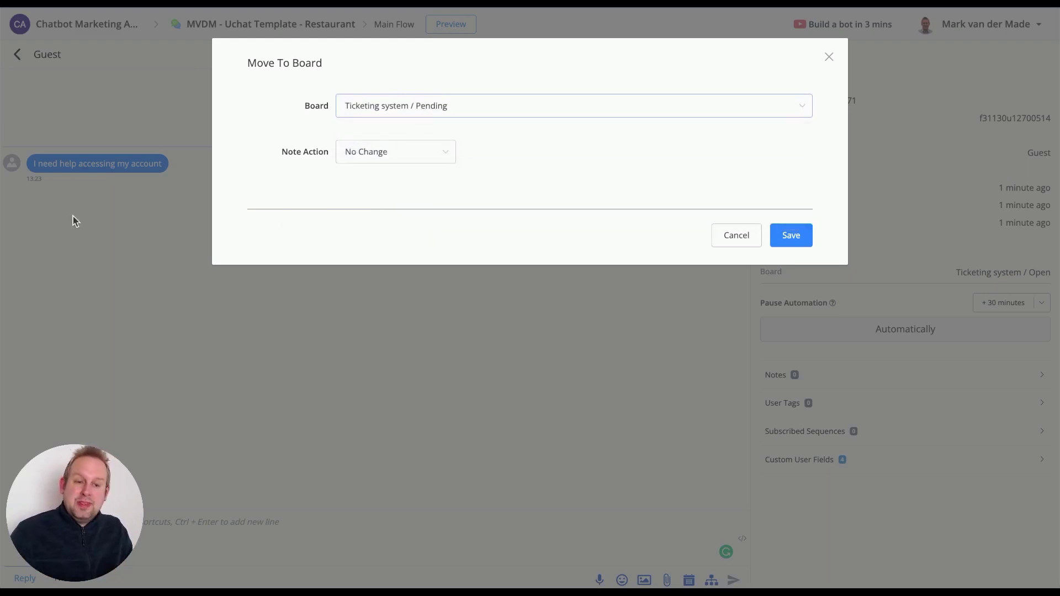
- Update the Danger note to say the issue was forwarded to a developer, awaiting reply, and save
{"action": "left_click", "coordinate": [380, 153]}
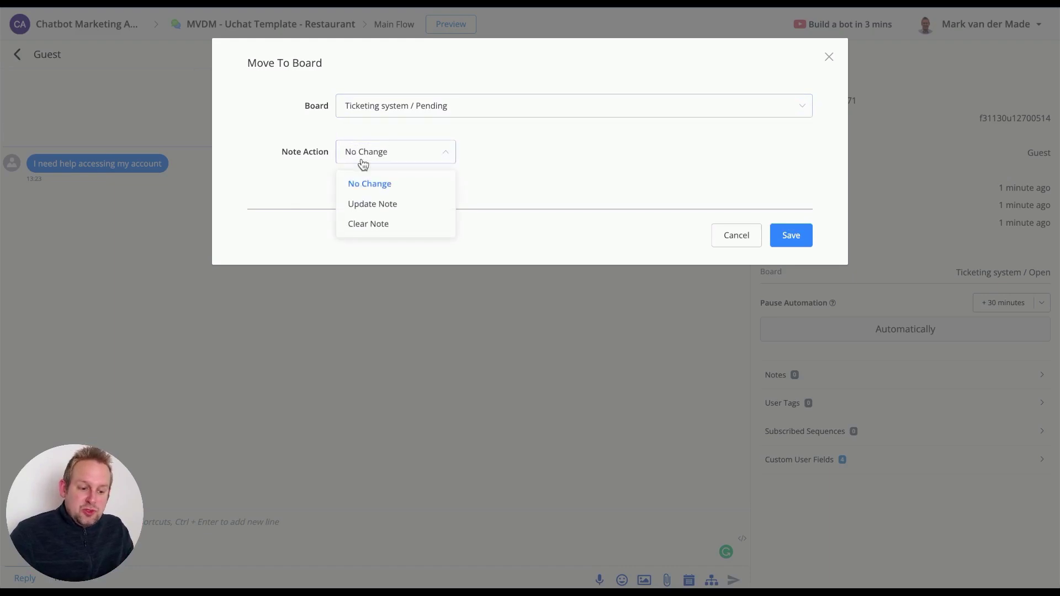
{"action": "left_click", "coordinate": [375, 204]}
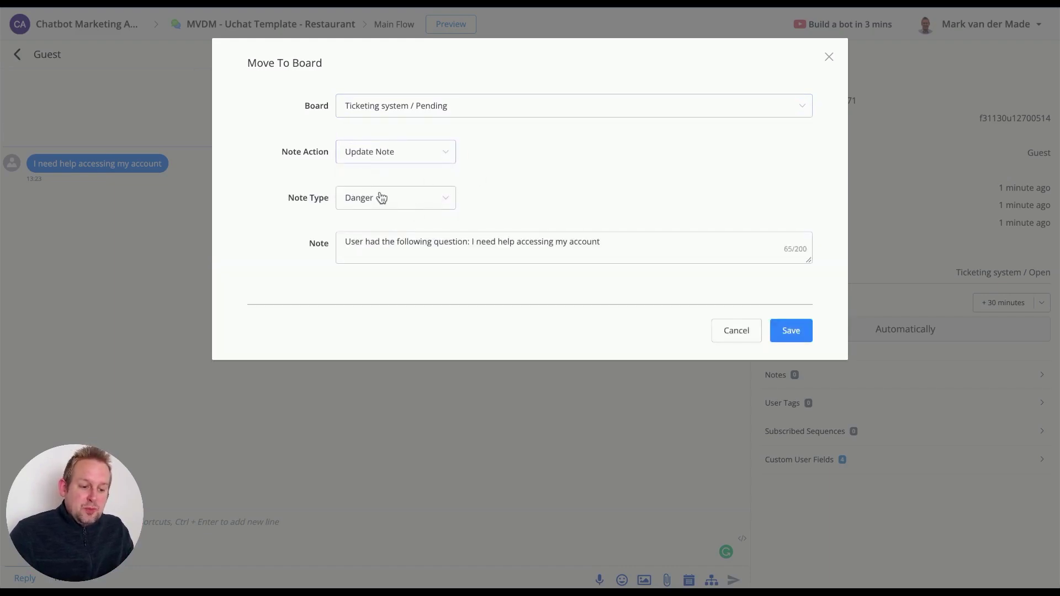
{"action": "left_click", "coordinate": [381, 198]}
{"action": "left_click", "coordinate": [381, 198]}
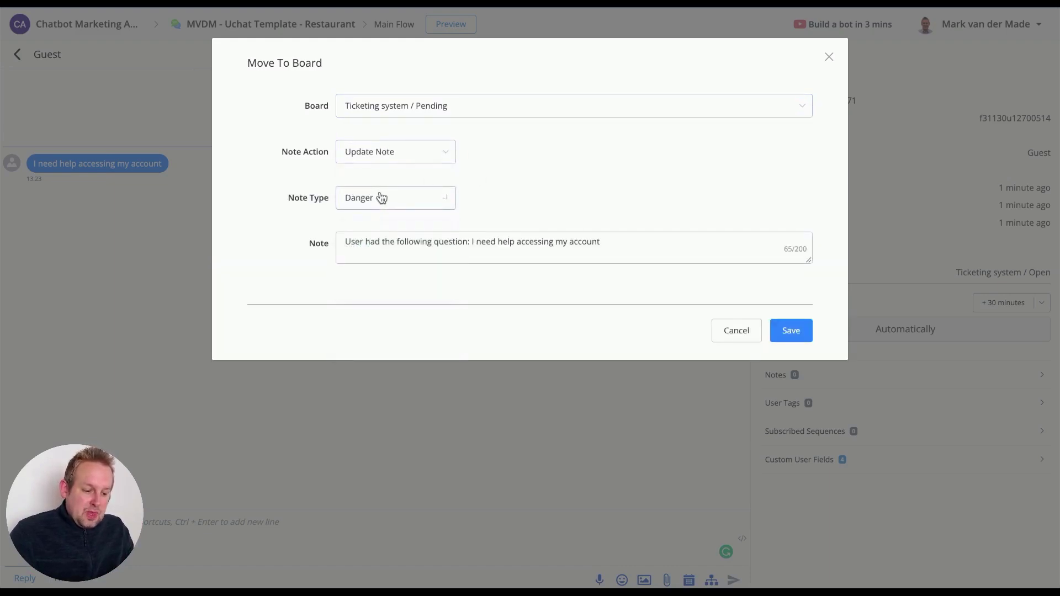
{"action": "triple_click", "coordinate": [618, 242]}
{"action": "type", "text": "Us"}
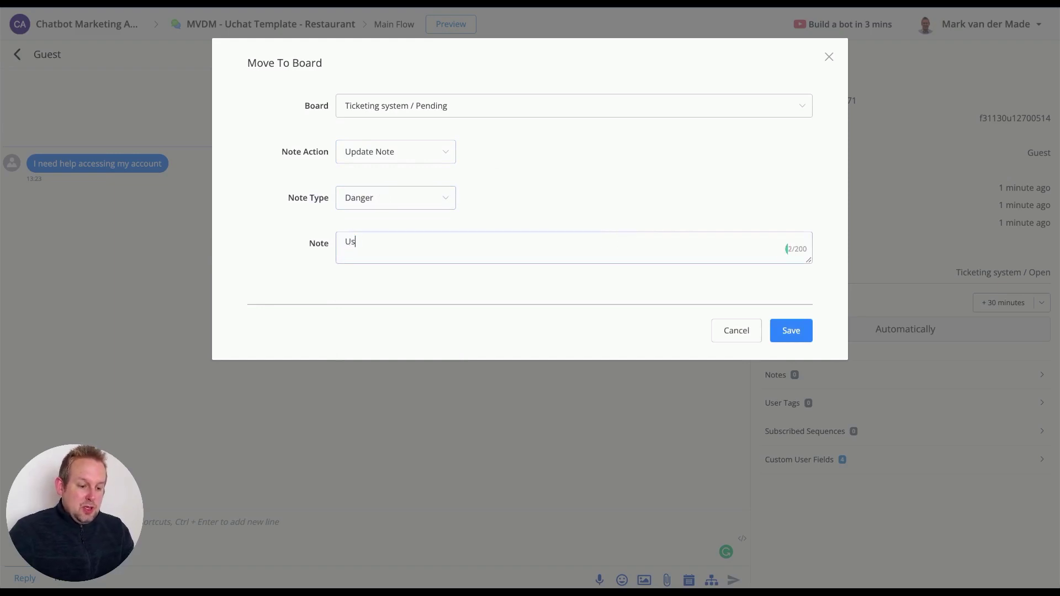
{"action": "type", "text": "er g"}
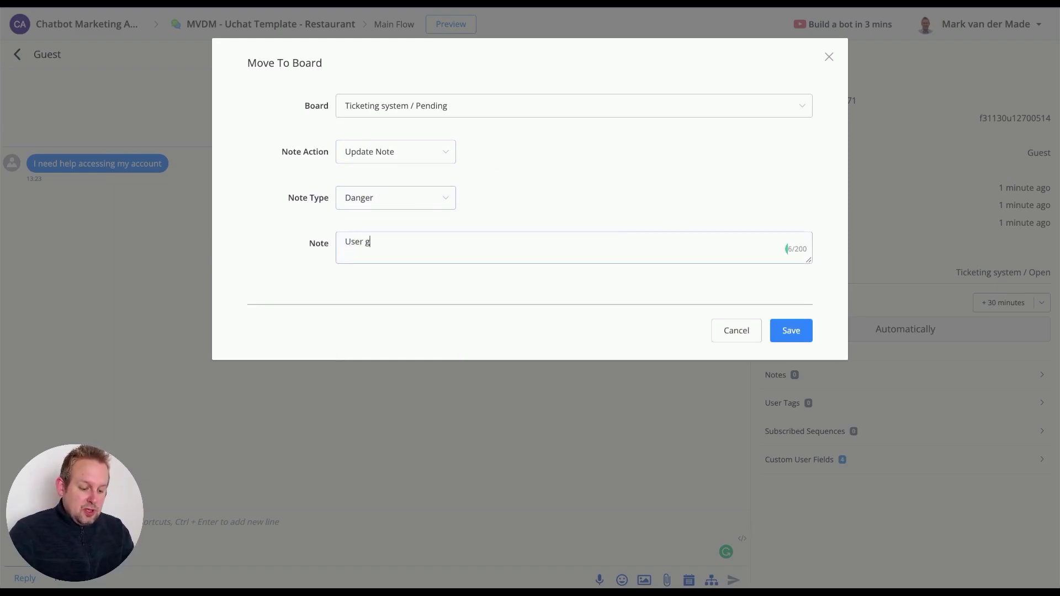
{"action": "type", "text": "ave the information needed and issue has been forwarded to devel"}
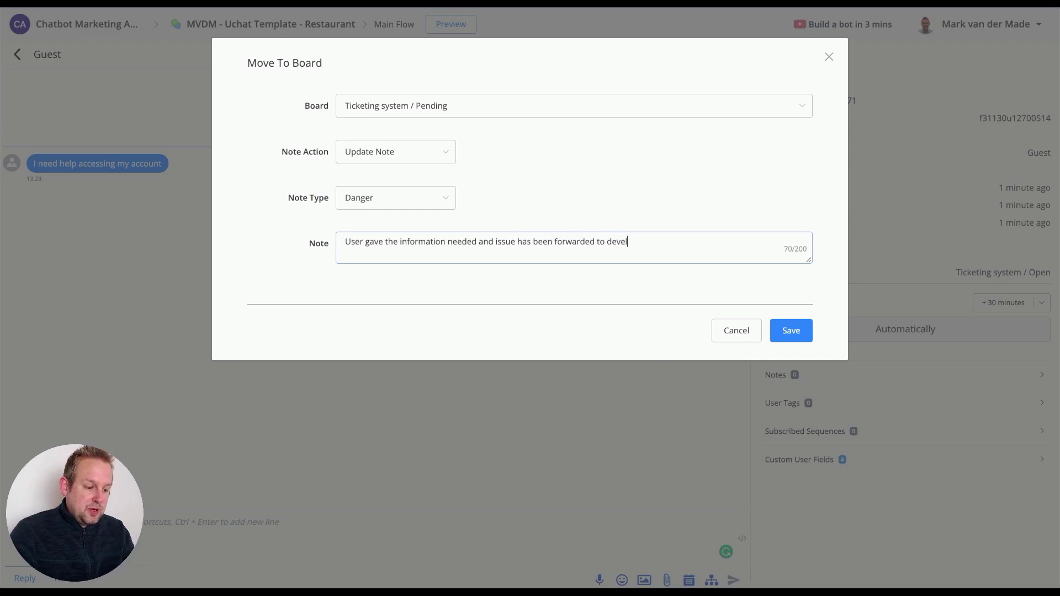
{"action": "type", "text": "iting for reply"}
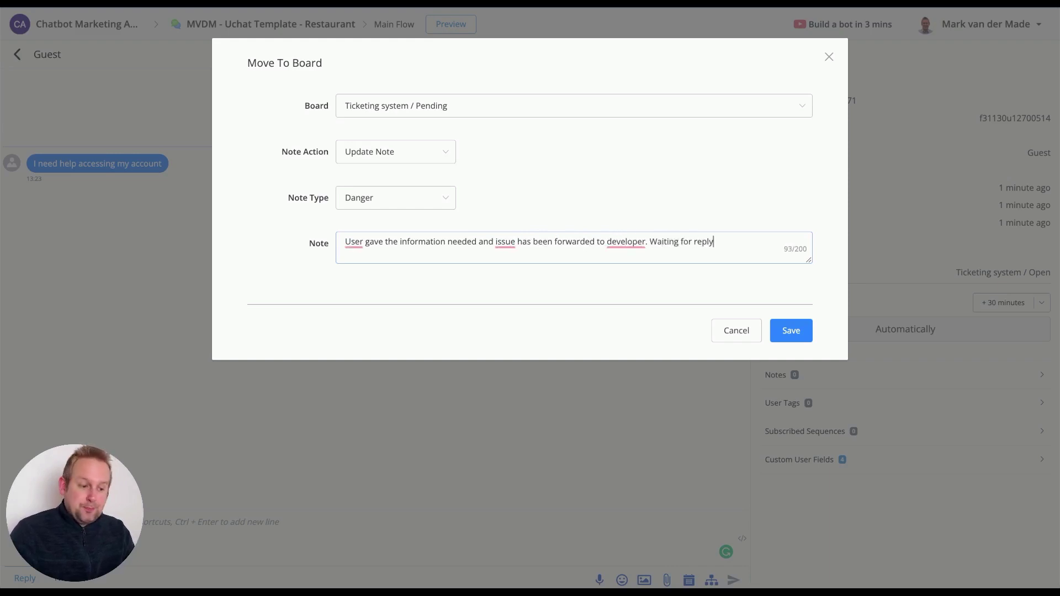
{"action": "left_click", "coordinate": [801, 330]}
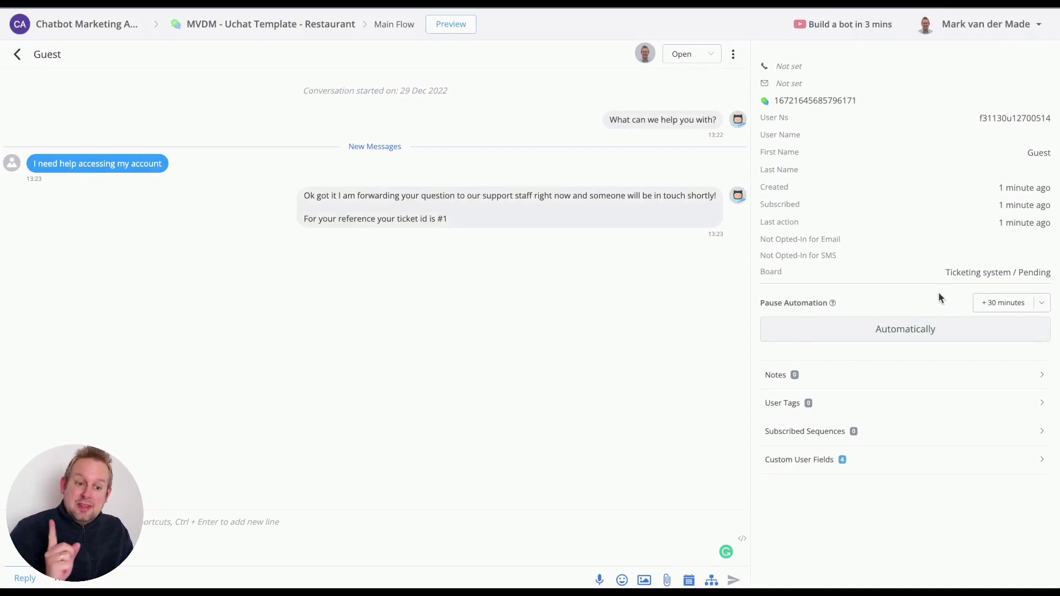
- Return to the Ticketing system board and drag the Guest card toward Done
{"action": "left_click", "coordinate": [16, 55]}
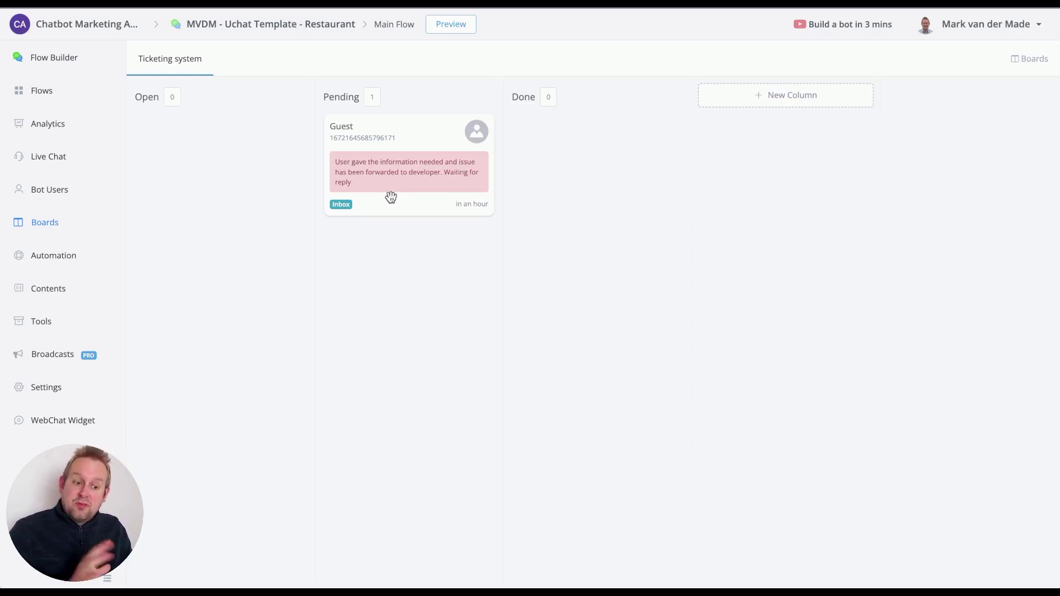
{"action": "left_click_drag", "start_coordinate": [402, 176], "coordinate": [442, 190]}
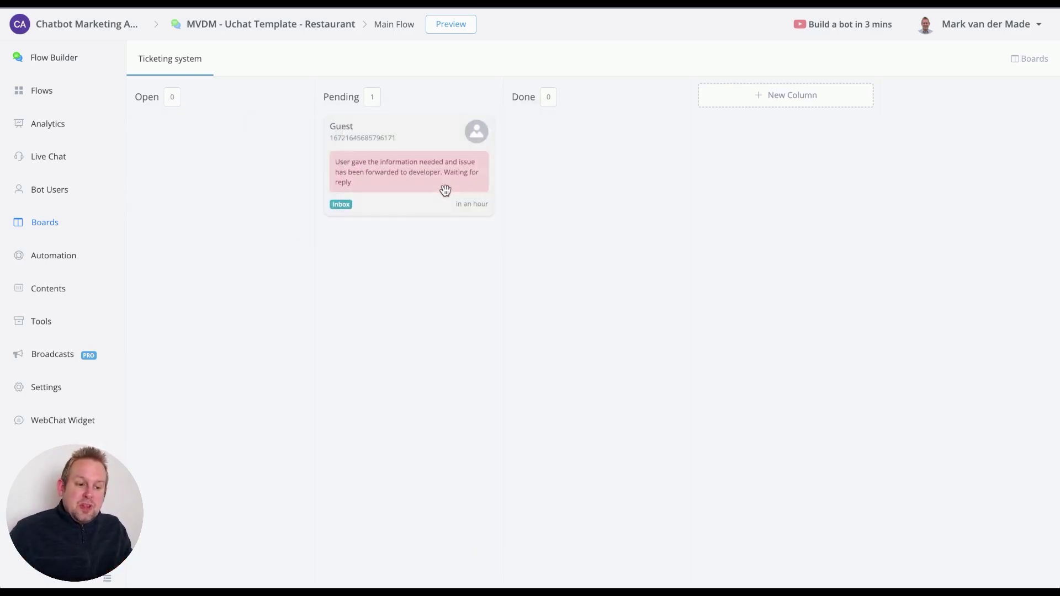